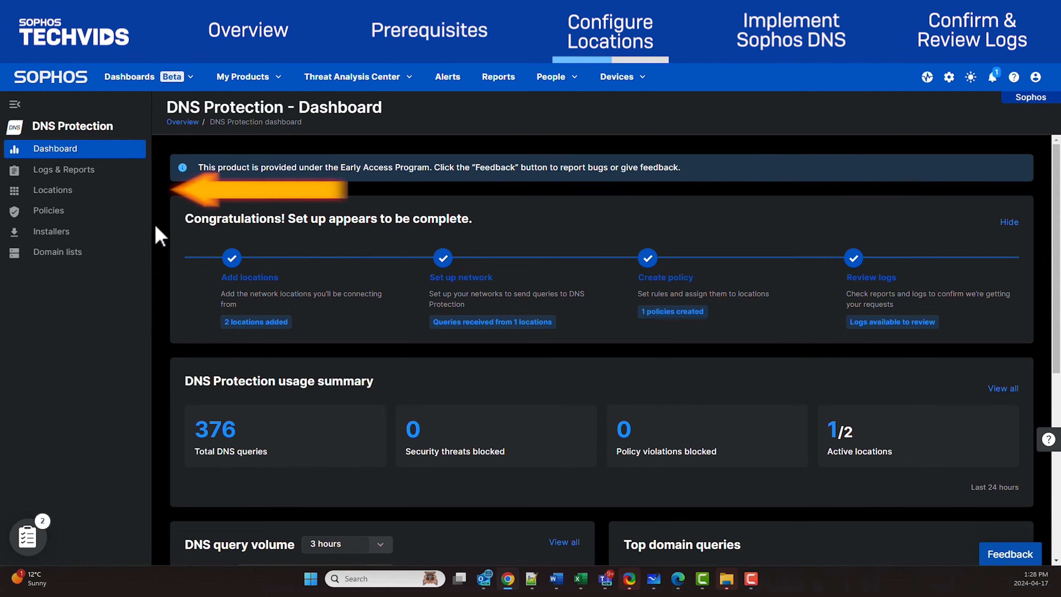
Start a new DNS Protection location named "Location Here" with the description "Description here".
{"action": "left_click", "coordinate": [99, 197]}
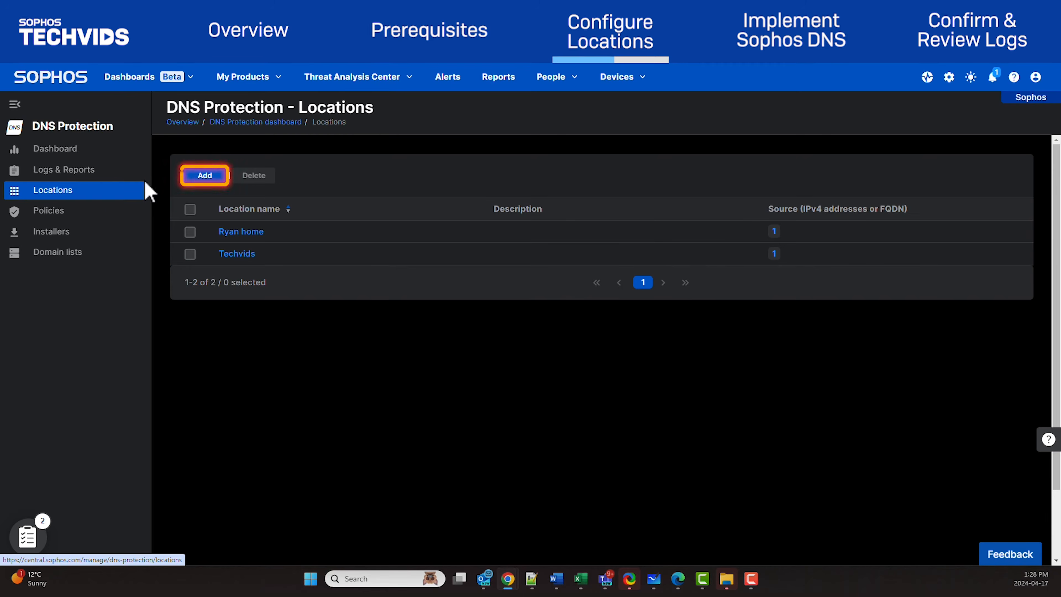
{"action": "left_click", "coordinate": [222, 176]}
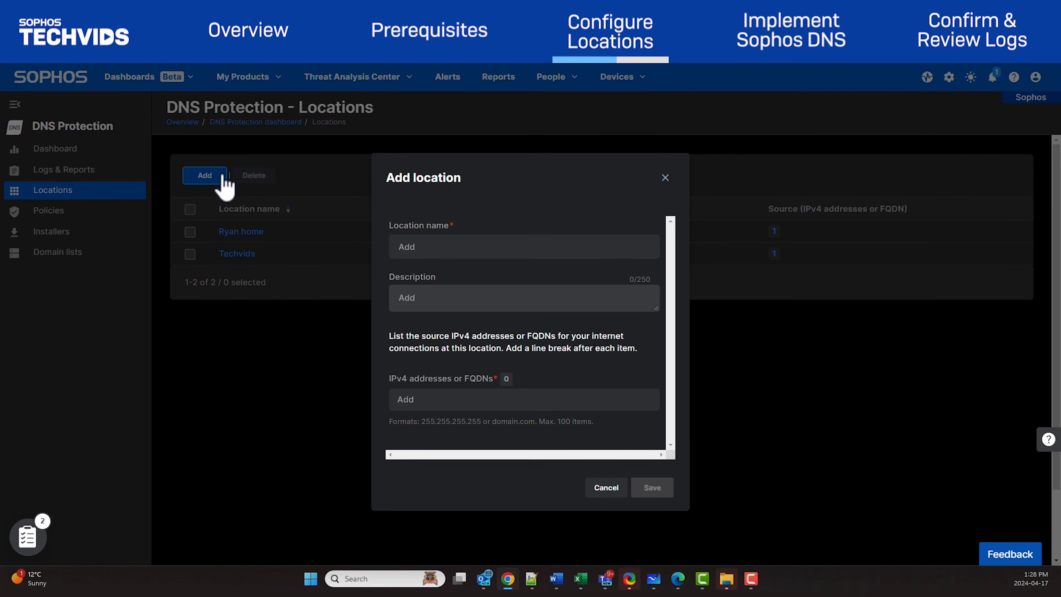
{"action": "left_click", "coordinate": [406, 247]}
{"action": "type", "text": "Location Here"}
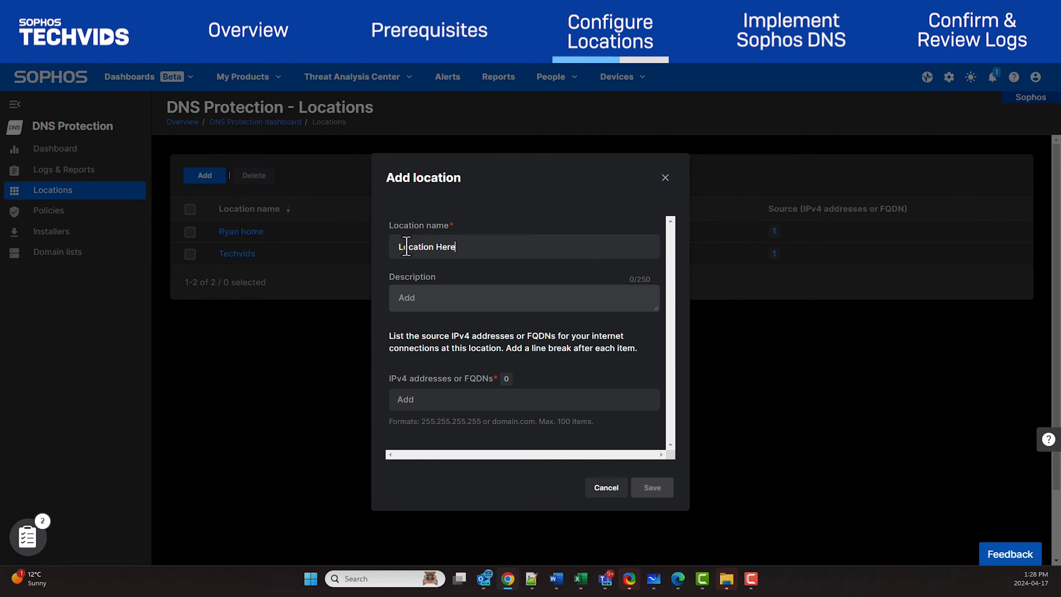
{"action": "key", "text": "Tab"}
{"action": "type", "text": "Description here"}
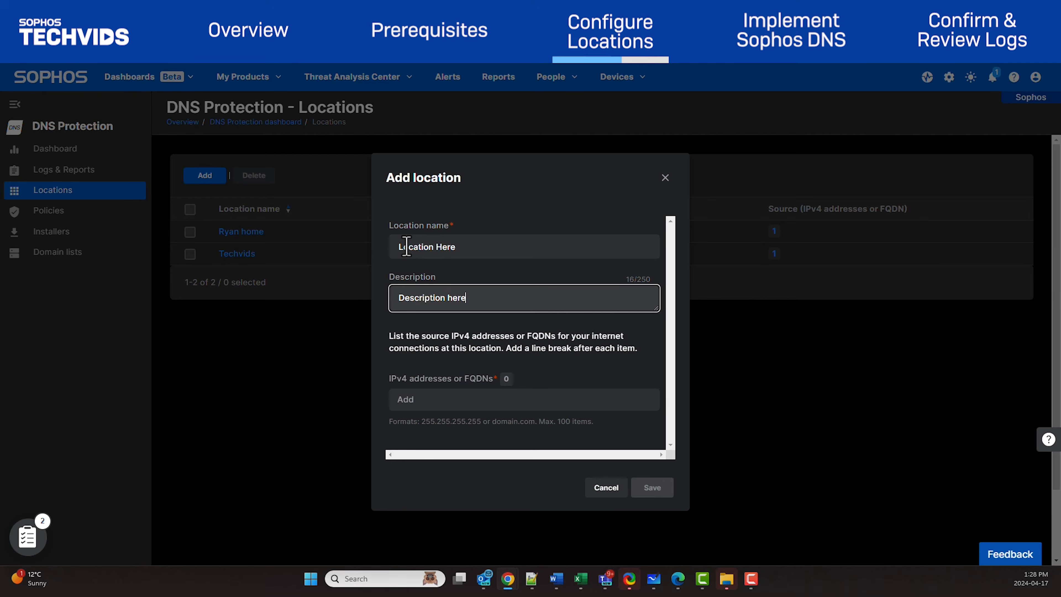
Add 198.51.100.1 as a source IPv4 address for the new location.
{"action": "left_click", "coordinate": [455, 398]}
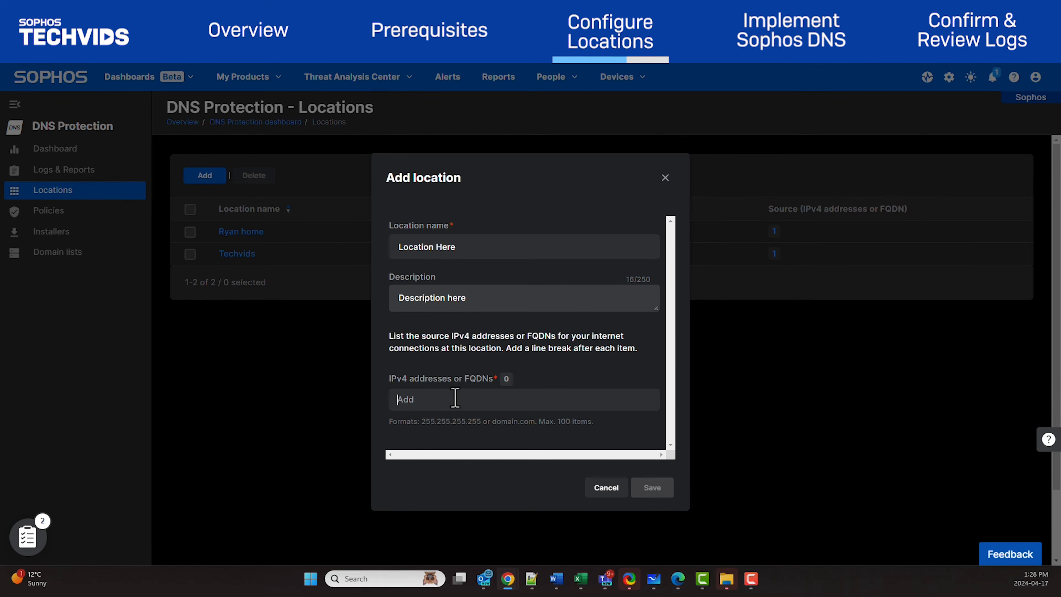
{"action": "type", "text": "198.51.100.1"}
{"action": "key", "text": "Return"}
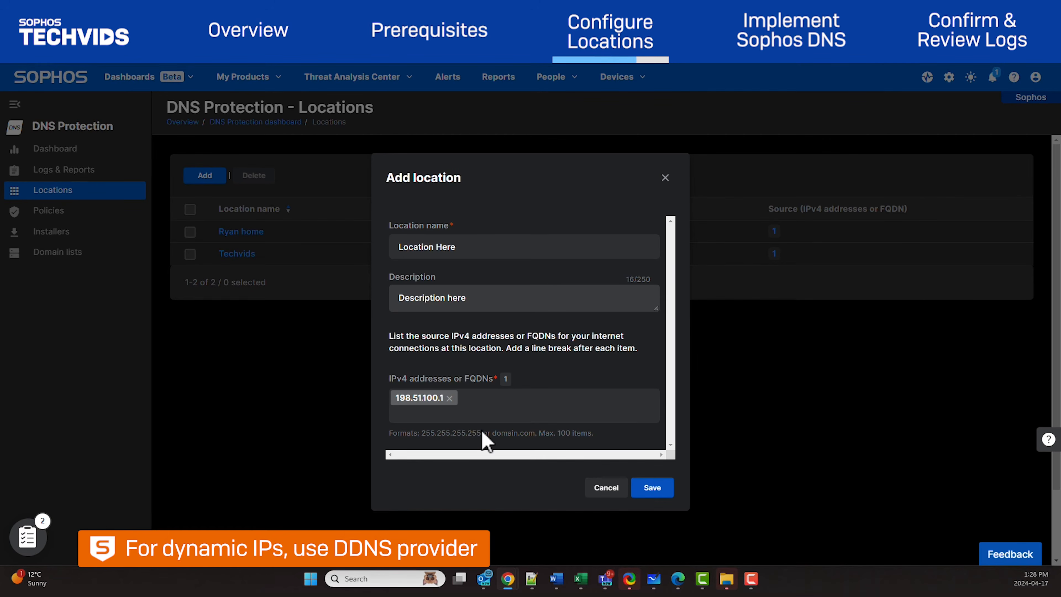
Try yourfw.dyndns.com as an additional source FQDN for the location, and remove that entry again.
{"action": "type", "text": "yourfw.dyndns.com"}
{"action": "key", "text": "Return"}
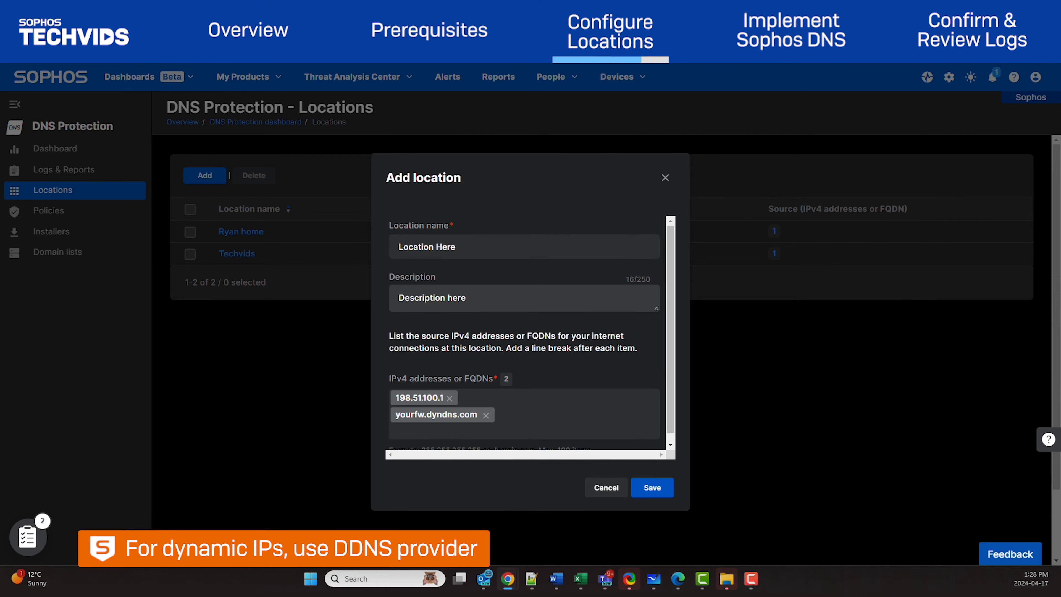
{"action": "left_click", "coordinate": [486, 415]}
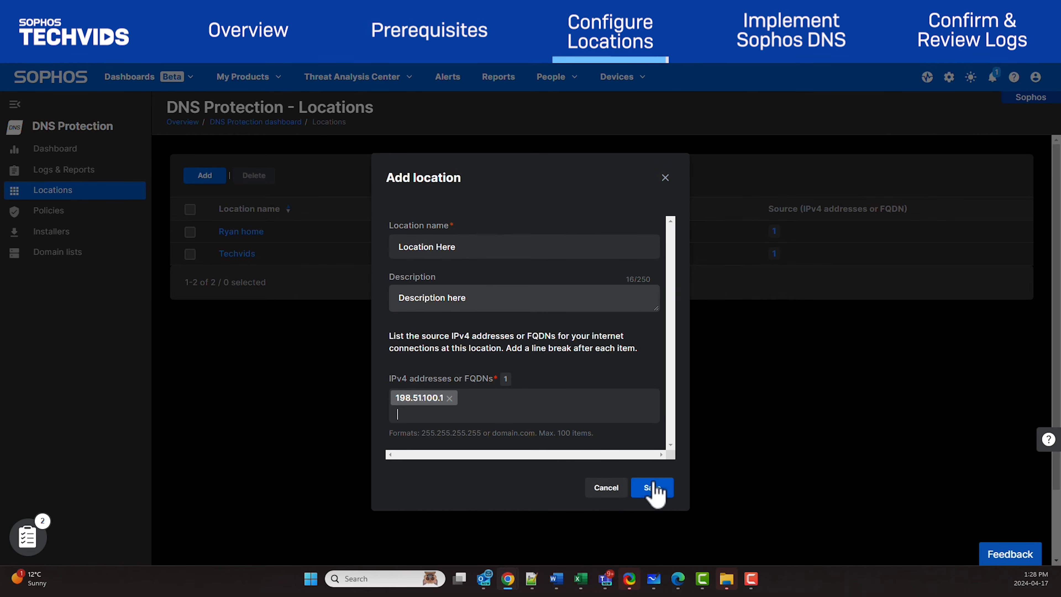
Save the new location and open the DNS Protection installers page.
{"action": "left_click", "coordinate": [665, 488]}
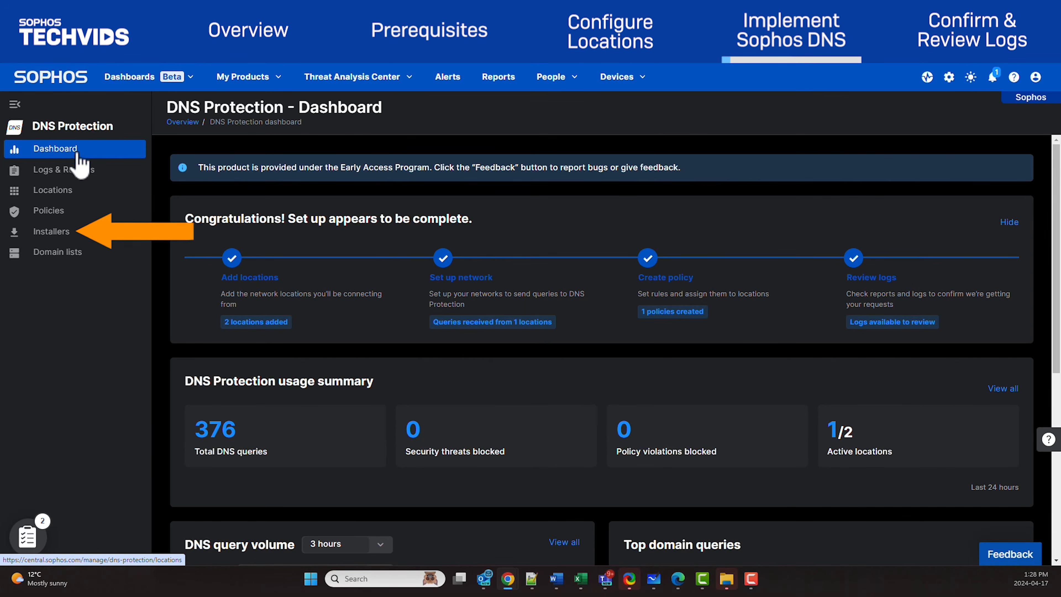
{"action": "left_click", "coordinate": [52, 233]}
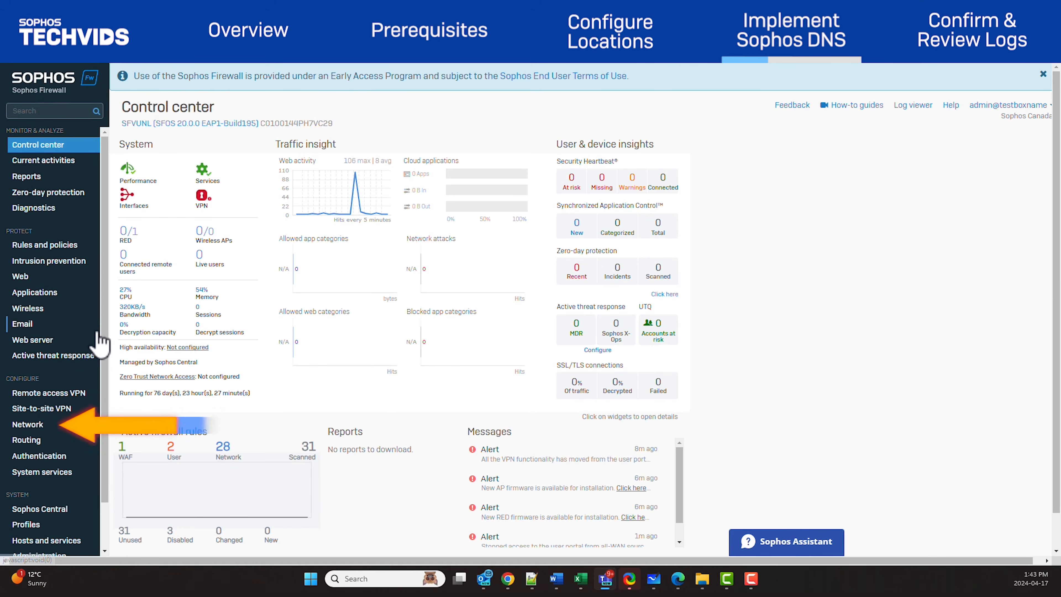
In the Sophos Firewall's network DNS settings, add a DNS request route for mydomain.com with SRV1 as the target server.
{"action": "left_click", "coordinate": [63, 425]}
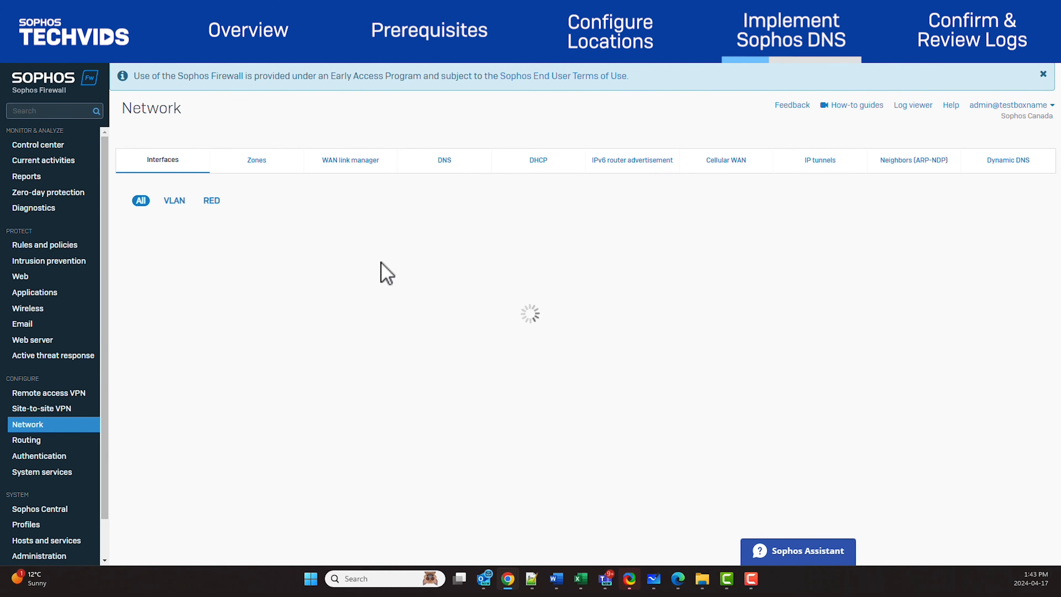
{"action": "left_click", "coordinate": [471, 164]}
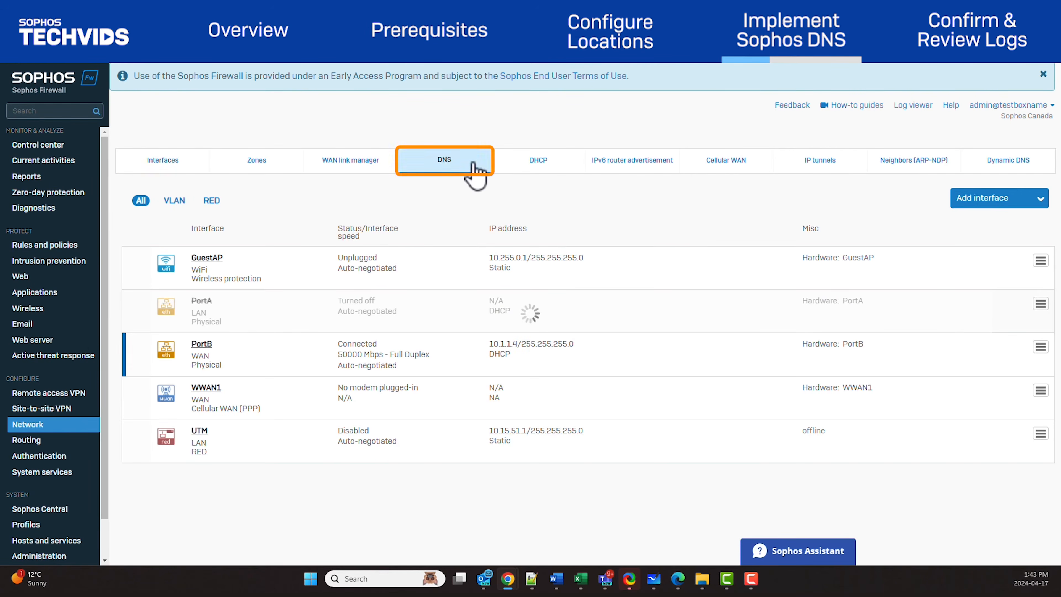
{"action": "scroll", "coordinate": [303, 315], "scroll_direction": "down", "scroll_amount": 10}
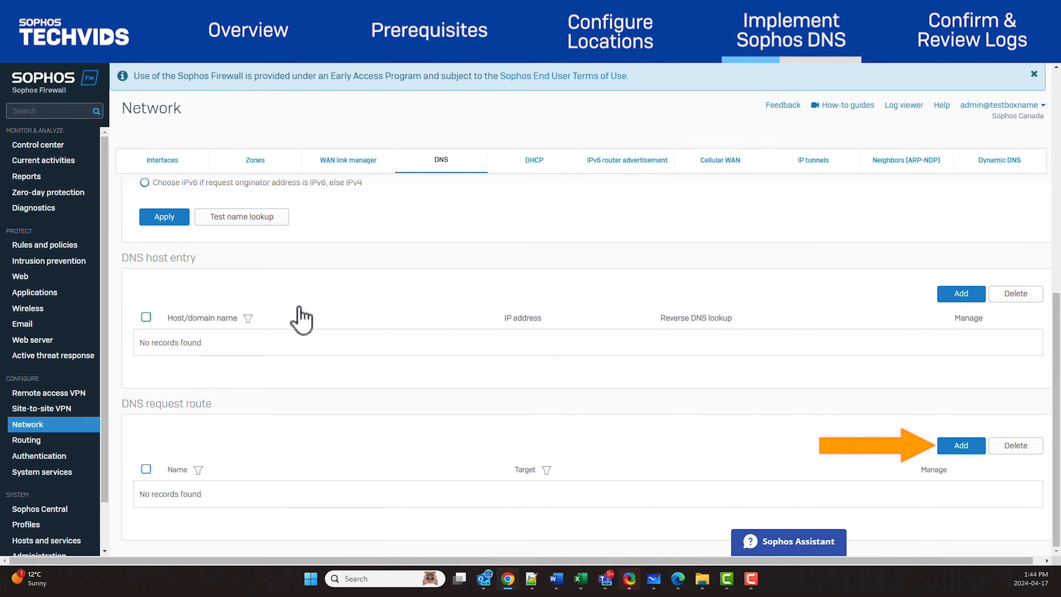
{"action": "left_click", "coordinate": [959, 446]}
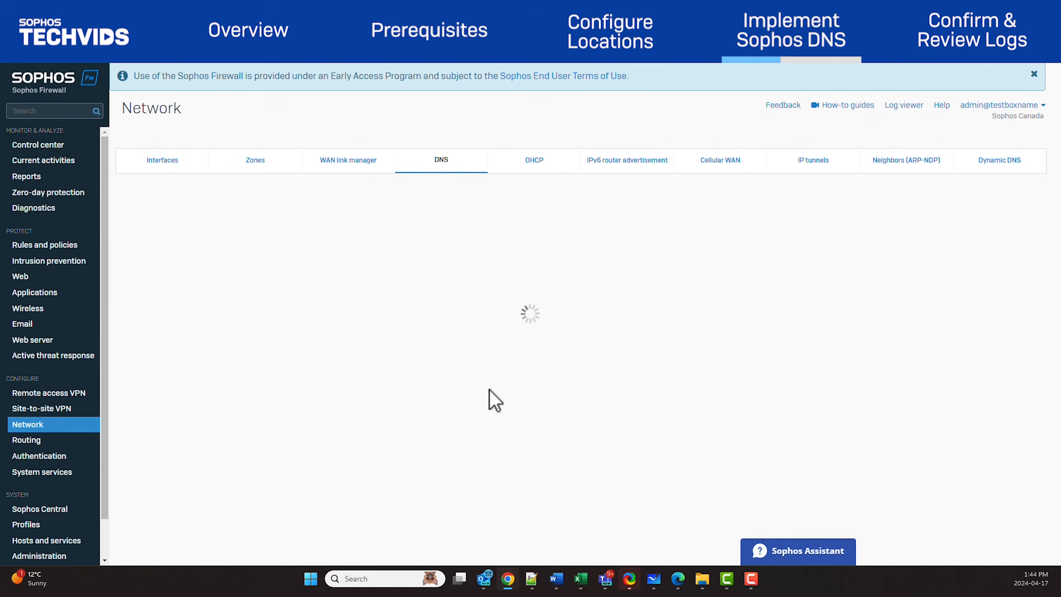
{"action": "scroll", "coordinate": [388, 330], "scroll_direction": "down", "scroll_amount": 3}
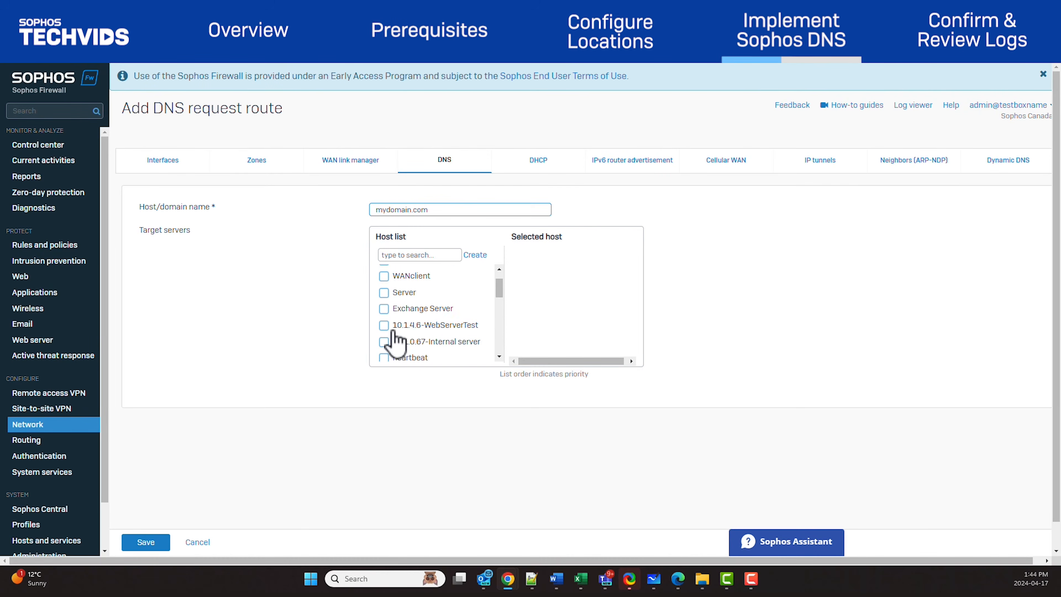
{"action": "left_click", "coordinate": [384, 303]}
{"action": "left_click", "coordinate": [160, 543]}
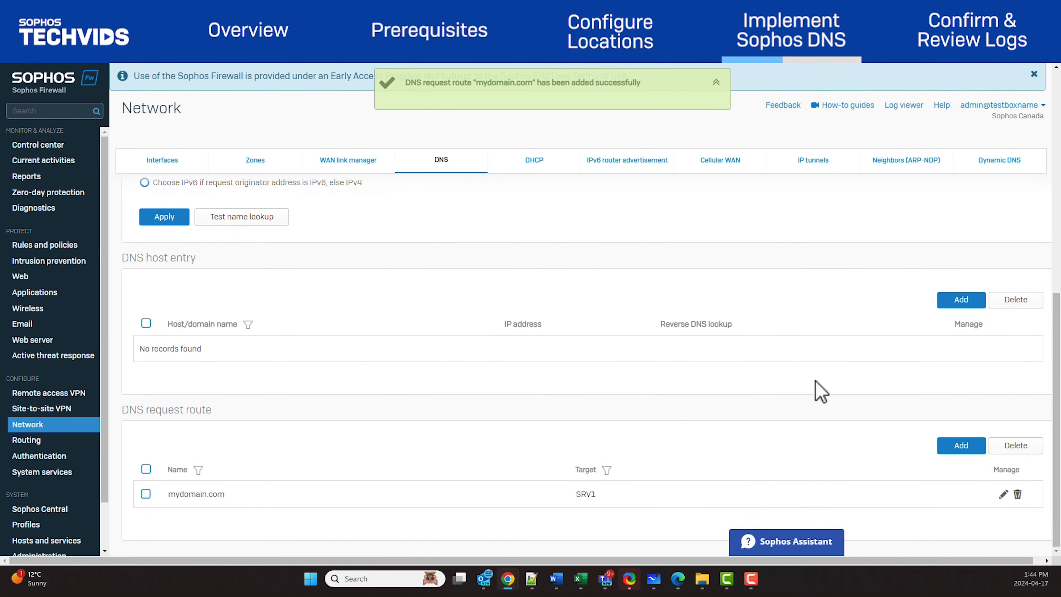
Add another DNS request route for internaldomain.com that targets SRV1.
{"action": "left_click", "coordinate": [961, 446]}
{"action": "scroll", "coordinate": [478, 346], "scroll_direction": "down", "scroll_amount": 3}
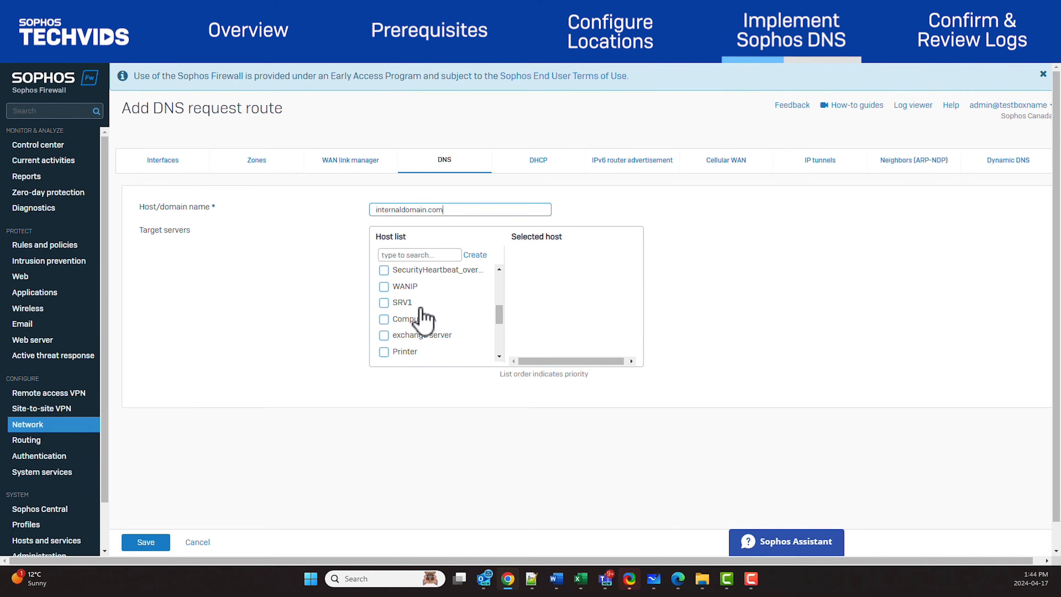
{"action": "left_click", "coordinate": [384, 302]}
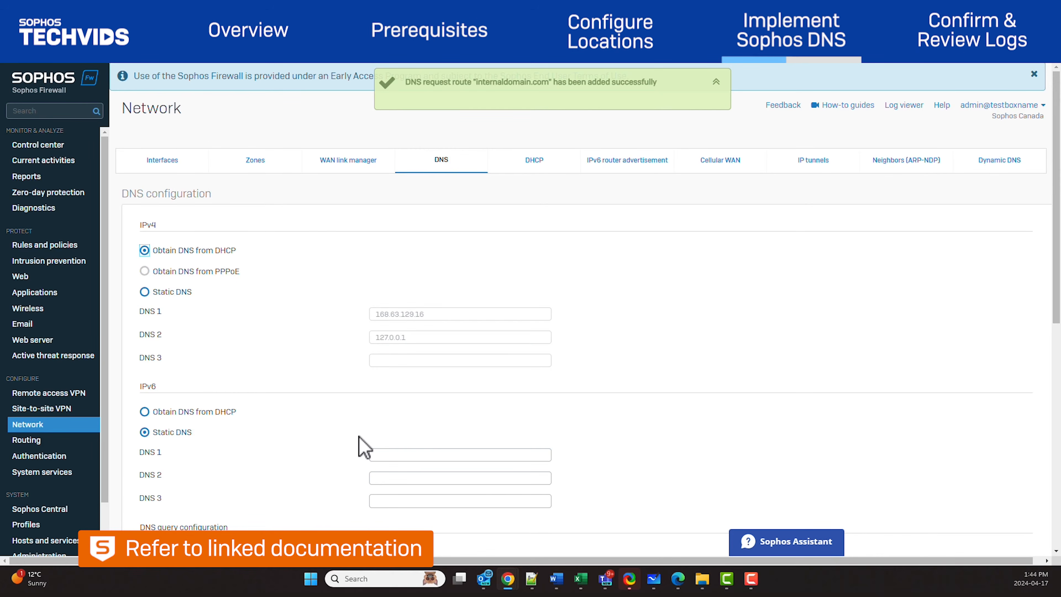
Switch the firewall's IPv4 DNS to static servers 193.84.4.4 and 193.84.5.5, and apply the configuration.
{"action": "scroll", "coordinate": [354, 435], "scroll_direction": "down", "scroll_amount": 1}
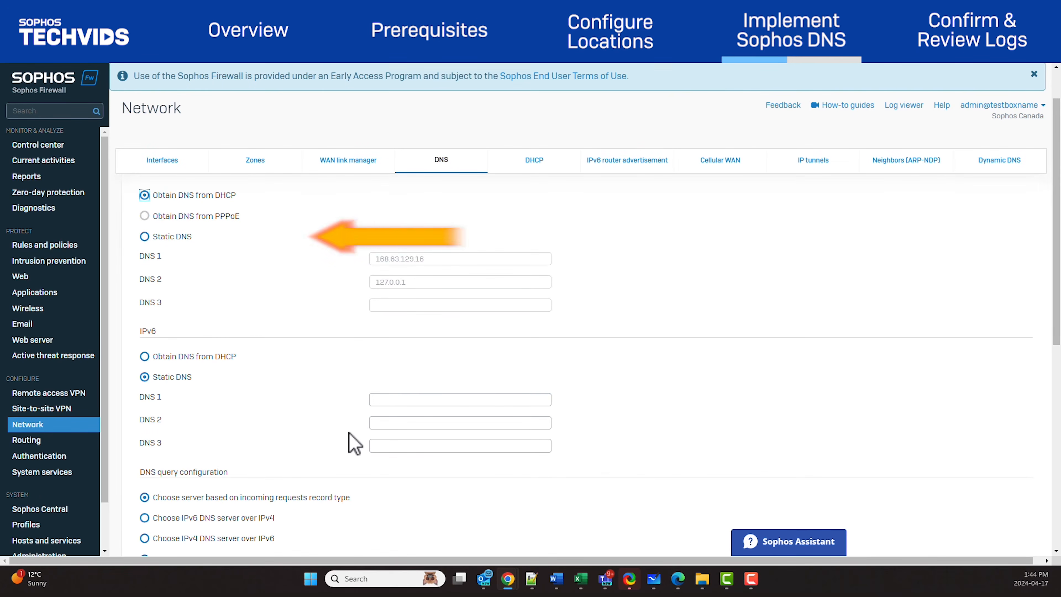
{"action": "left_click", "coordinate": [146, 240]}
{"action": "left_click_drag", "start_coordinate": [463, 260], "coordinate": [157, 226]}
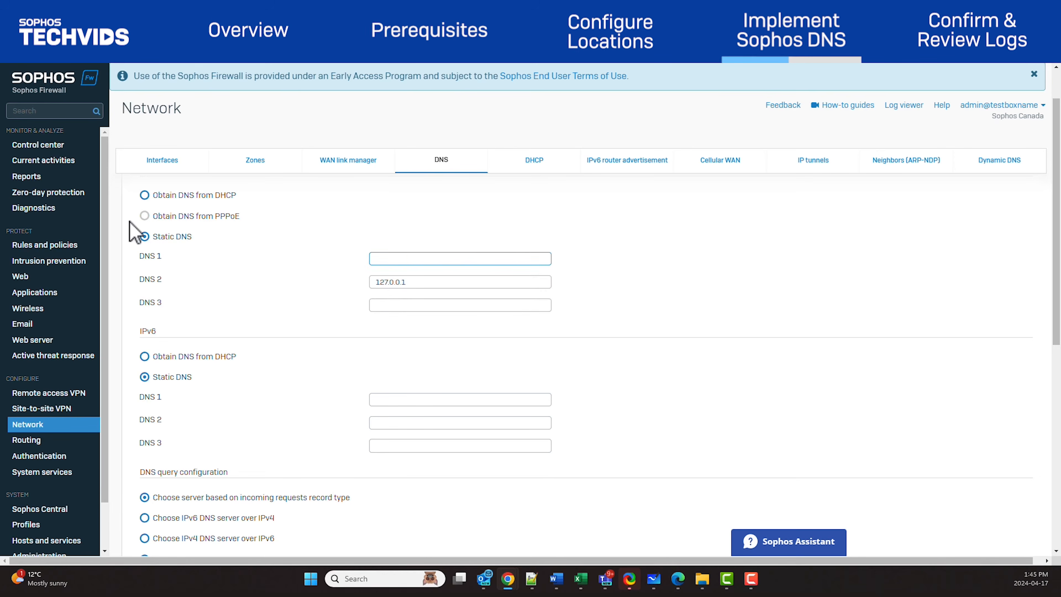
{"action": "type", "text": "193.84.4.4"}
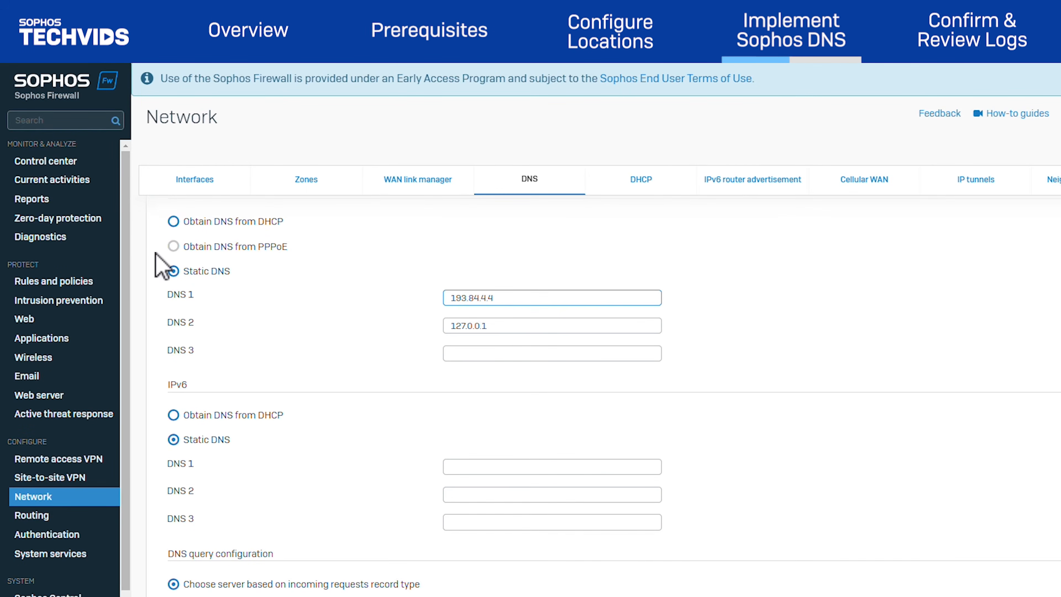
{"action": "key", "text": "Tab"}
{"action": "type", "text": "19"}
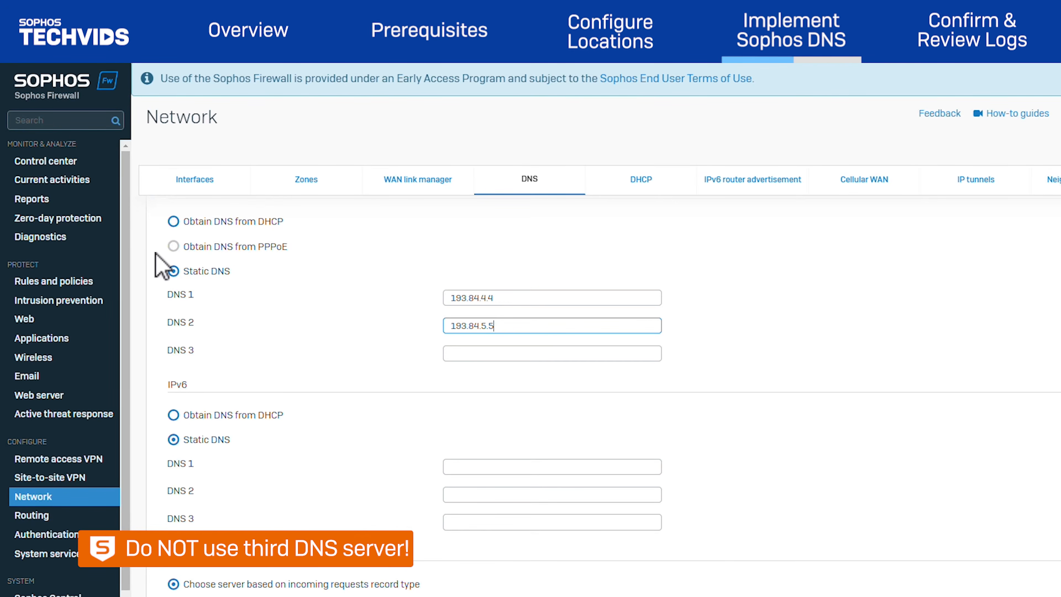
{"action": "scroll", "coordinate": [284, 438], "scroll_direction": "down", "scroll_amount": 5}
{"action": "left_click", "coordinate": [200, 501]}
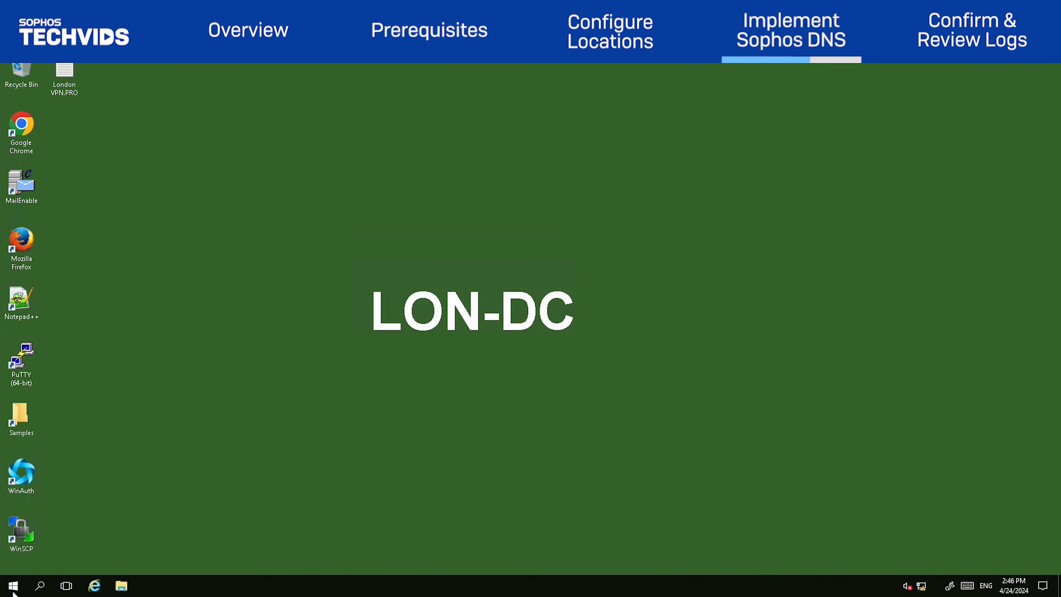
On the LON-DC server, open DNS Manager from Server Manager and maximize its window.
{"action": "left_click", "coordinate": [13, 587]}
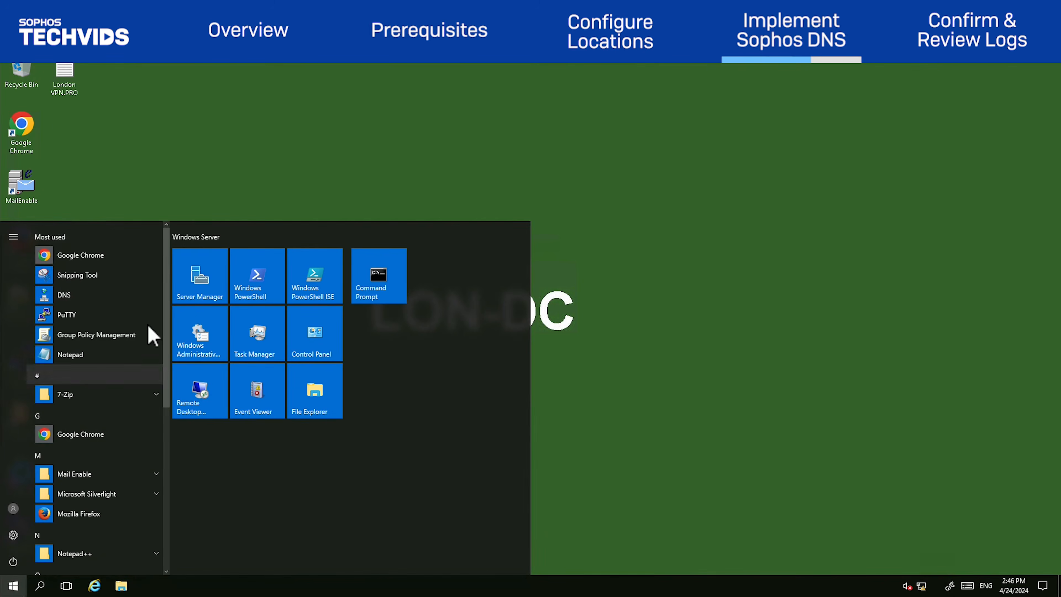
{"action": "left_click", "coordinate": [193, 293]}
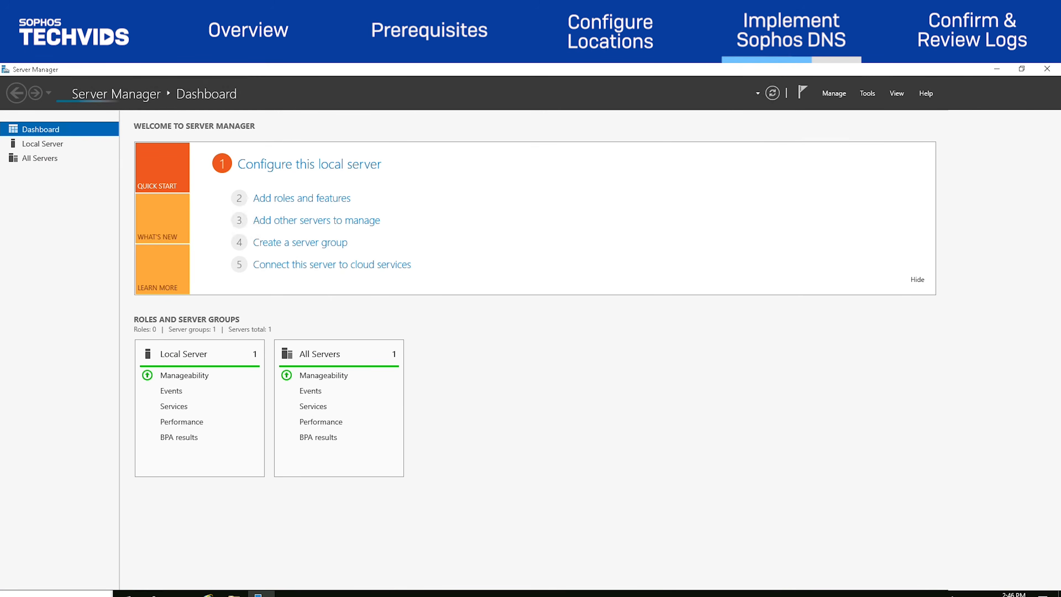
{"action": "left_click", "coordinate": [867, 93]}
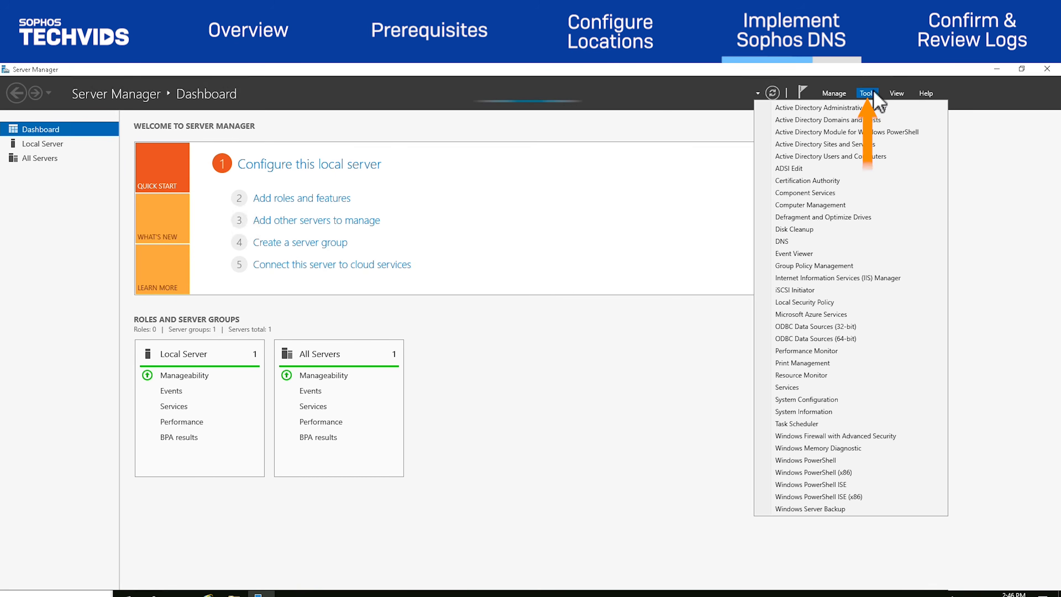
{"action": "left_click", "coordinate": [822, 241]}
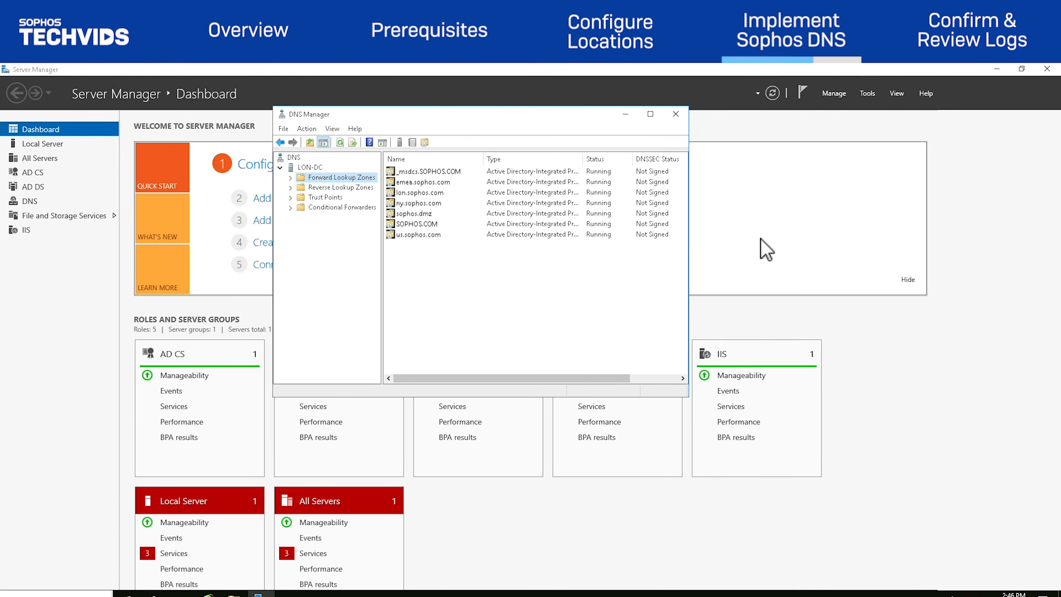
{"action": "left_click", "coordinate": [650, 114]}
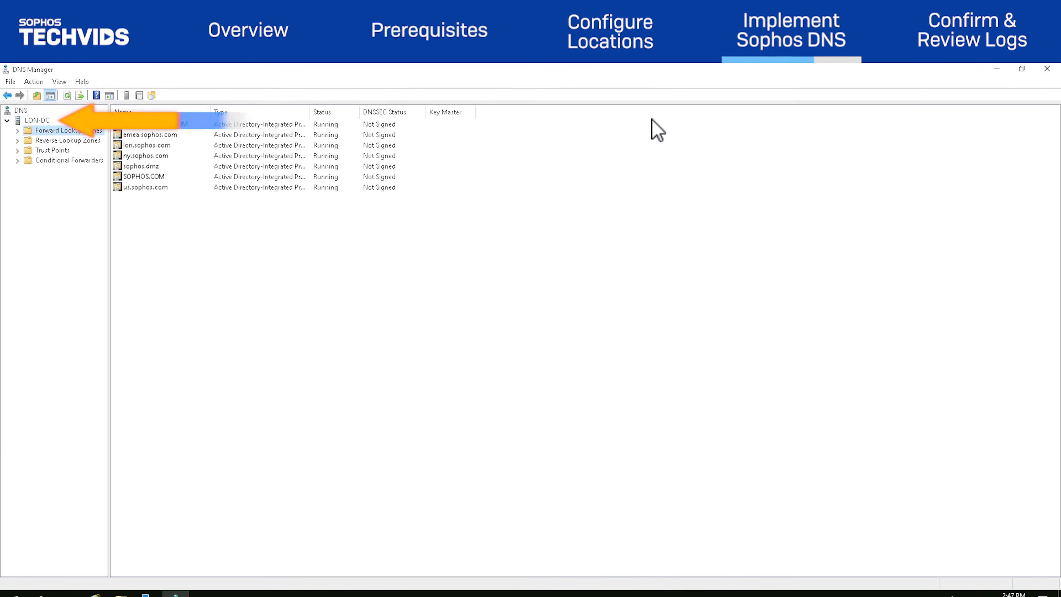
Delete the existing forwarder 172.16.16.250 from the LON-DC server's DNS forwarders.
{"action": "right_click", "coordinate": [34, 121]}
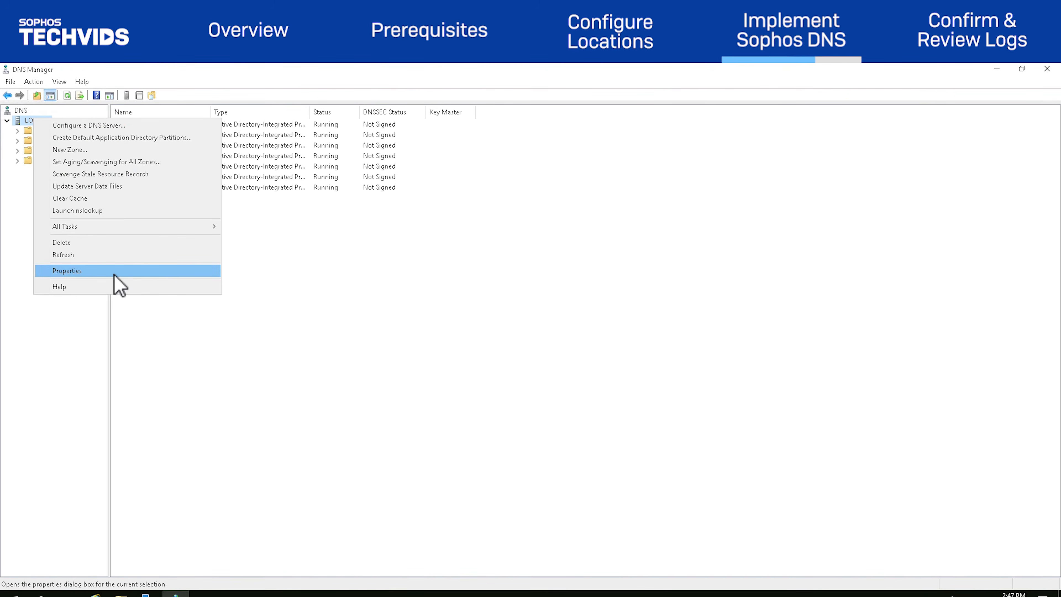
{"action": "left_click", "coordinate": [80, 271]}
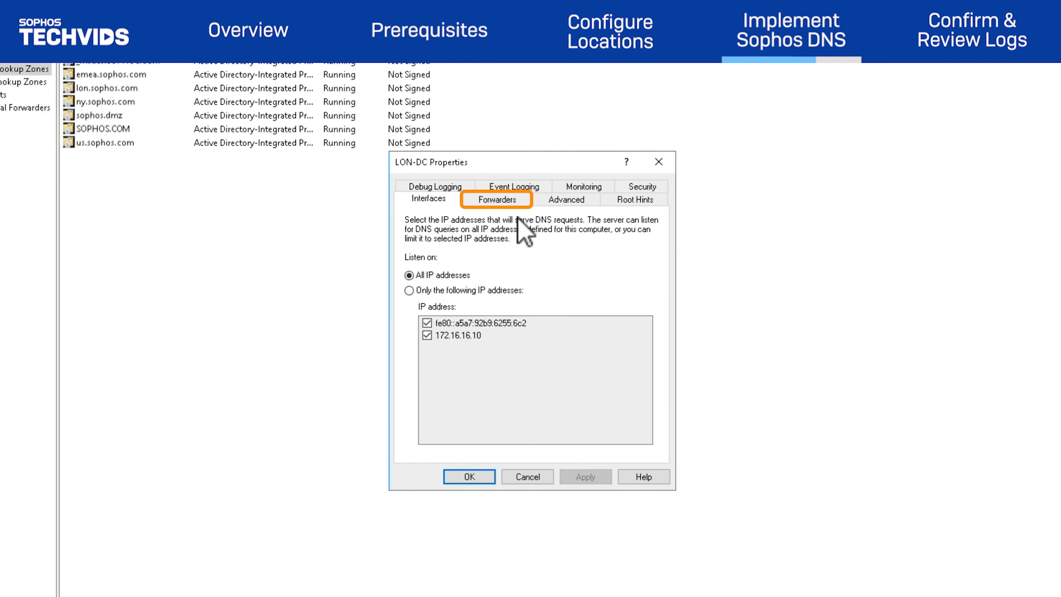
{"action": "left_click", "coordinate": [517, 204]}
{"action": "left_click", "coordinate": [448, 286]}
{"action": "left_click", "coordinate": [634, 393]}
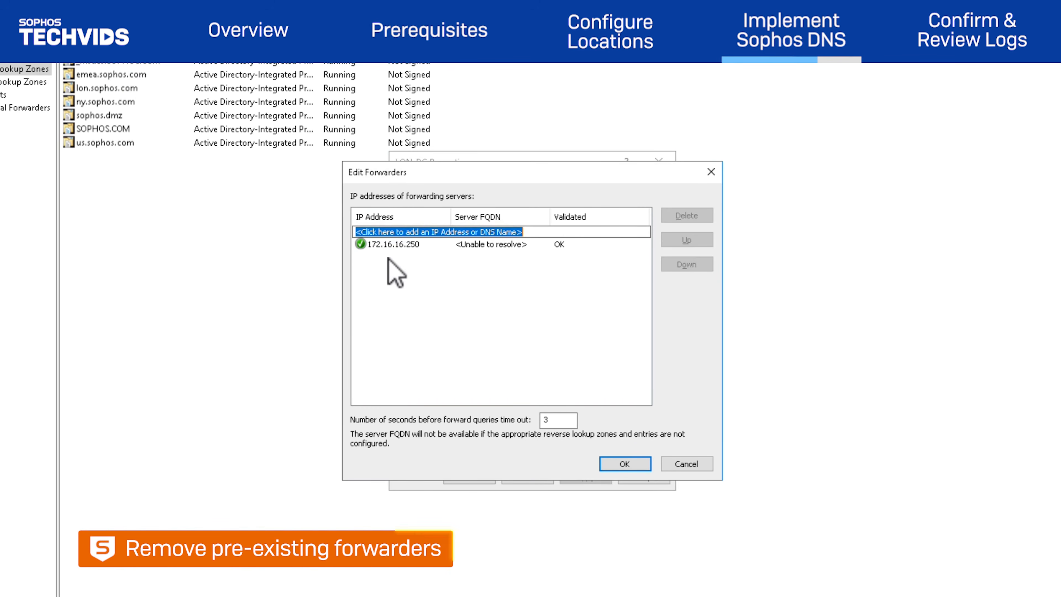
{"action": "left_click", "coordinate": [408, 244]}
{"action": "left_click", "coordinate": [706, 225]}
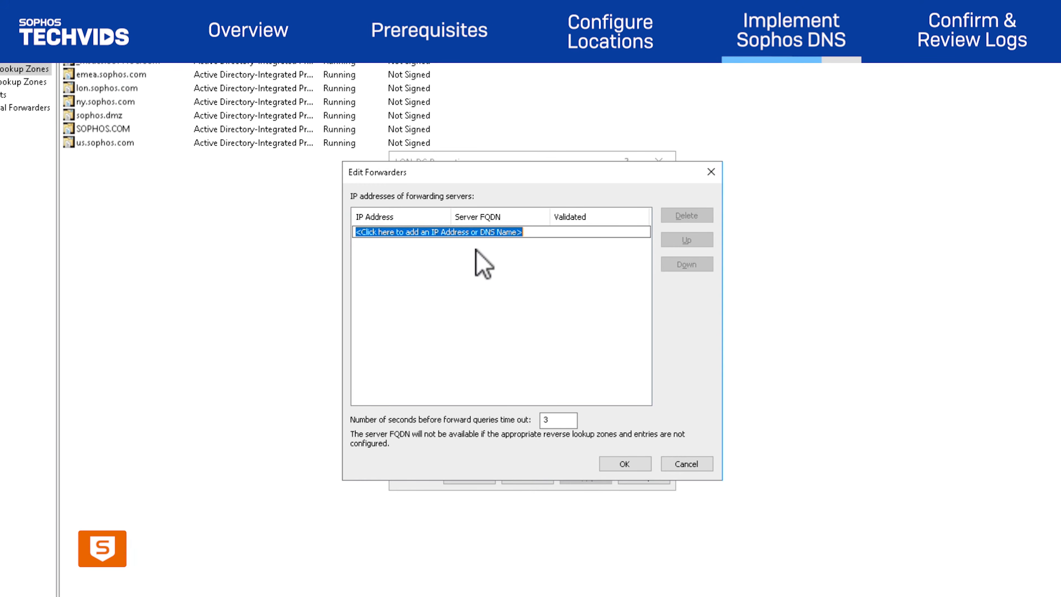
Add 193.84.4.4 and 193.84.5.5 as LON-DC's DNS forwarders and save the server properties.
{"action": "left_click", "coordinate": [455, 233]}
{"action": "type", "text": "193.84.4.4"}
{"action": "key", "text": "Return"}
{"action": "type", "text": "193."}
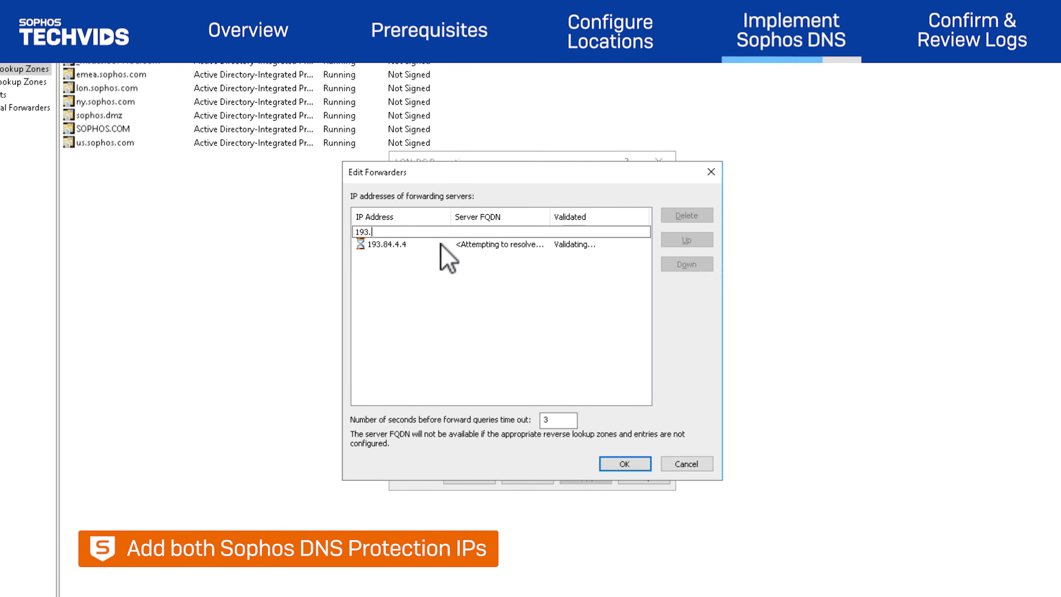
{"action": "type", "text": "84.5.5"}
{"action": "key", "text": "Return"}
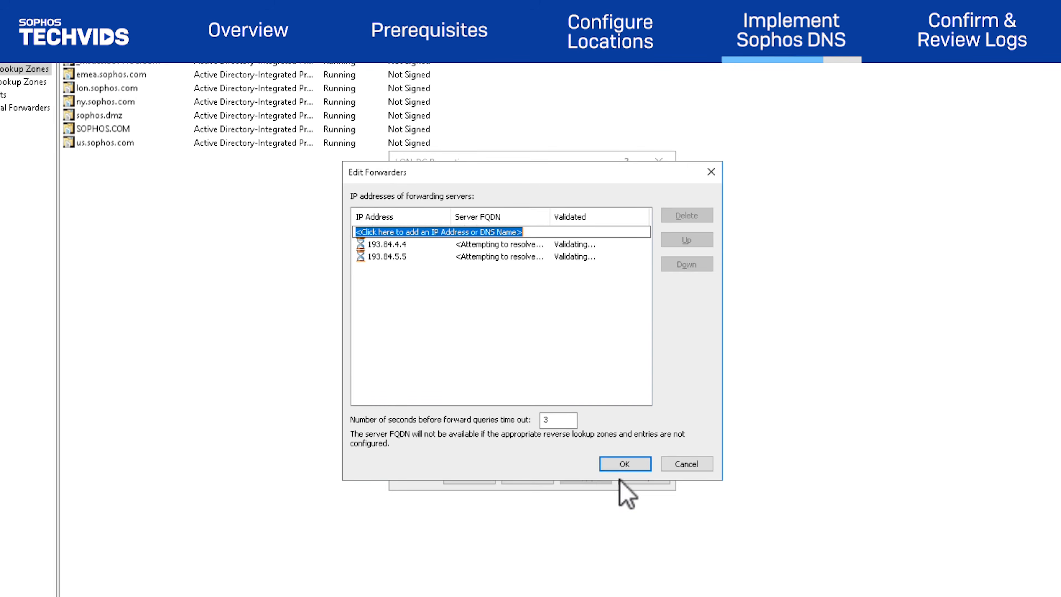
{"action": "left_click", "coordinate": [647, 466]}
{"action": "left_click", "coordinate": [477, 480]}
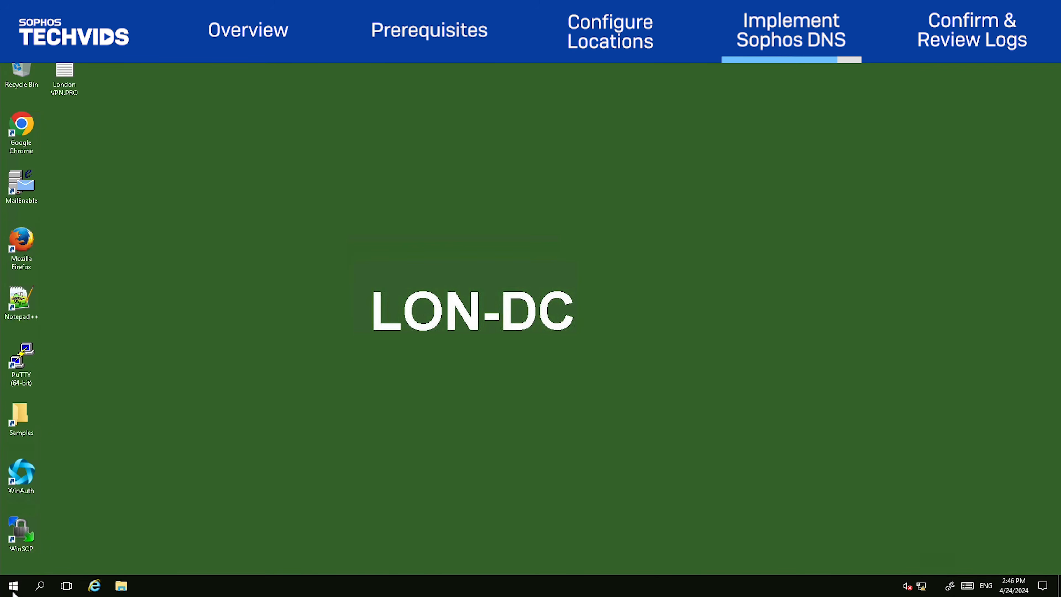
On the LON-DC server, open the DHCP console from Server Manager and maximize its window.
{"action": "left_click", "coordinate": [13, 590]}
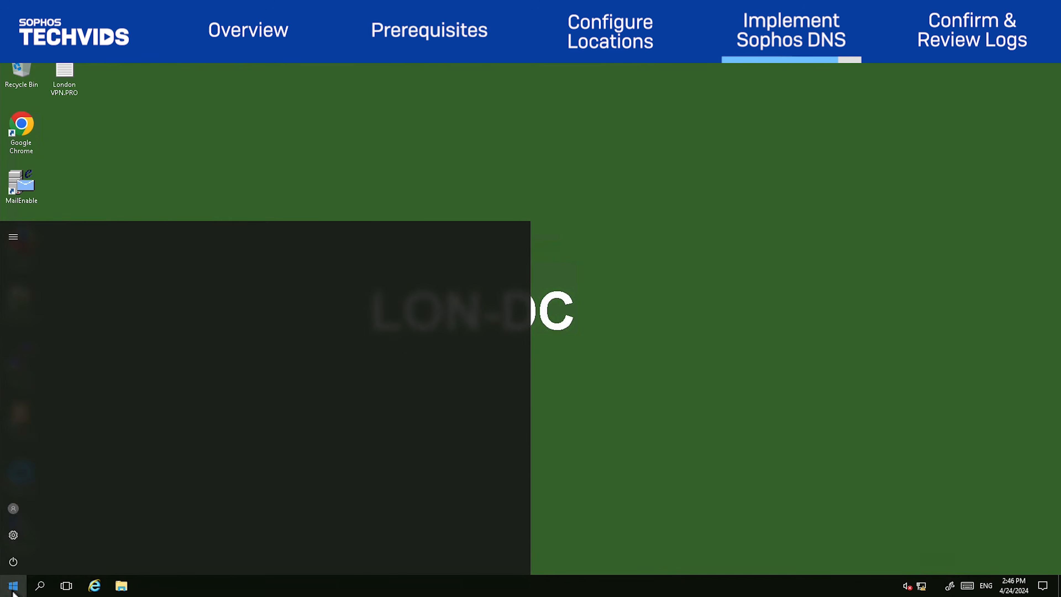
{"action": "left_click", "coordinate": [203, 293]}
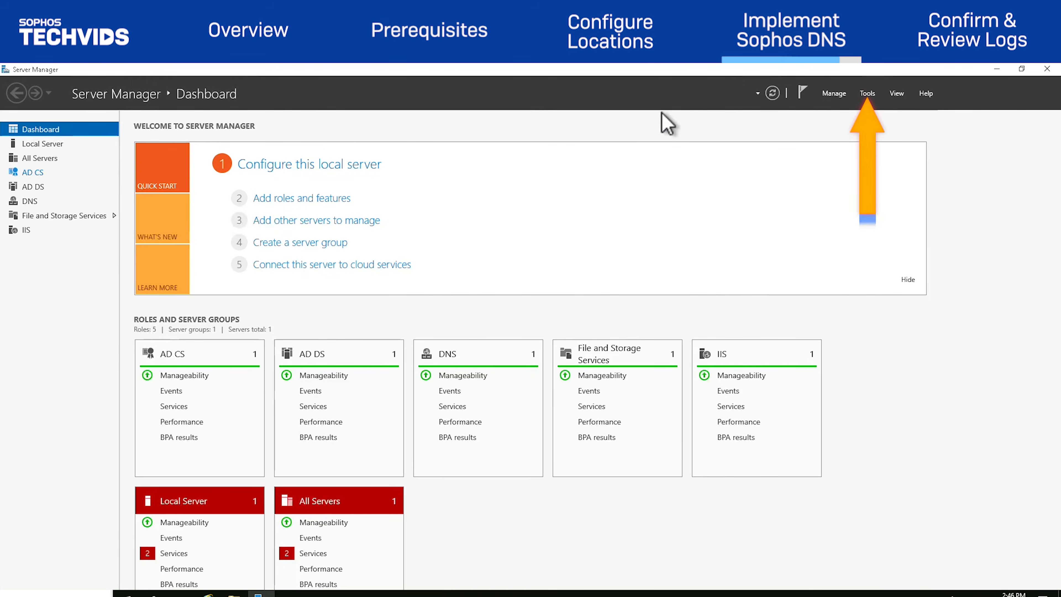
{"action": "left_click", "coordinate": [867, 93]}
{"action": "left_click", "coordinate": [827, 229]}
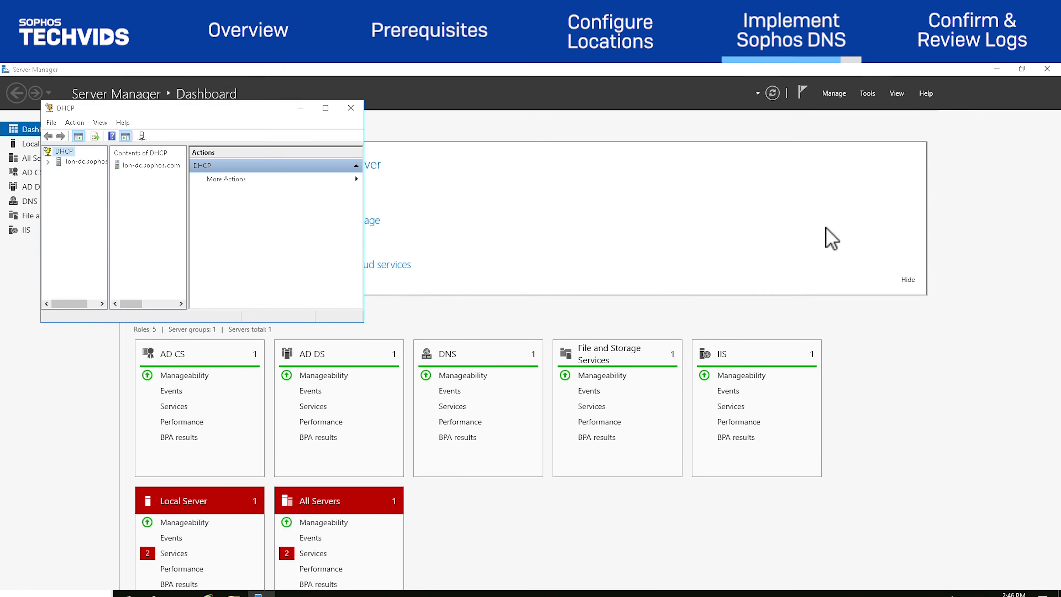
{"action": "left_click", "coordinate": [329, 109]}
Open the 006 DNS Servers option in lon-dc.sophos.com's IPv4 server options and remove the 8.8.8.8 entry.
{"action": "left_click", "coordinate": [8, 135]}
{"action": "left_click", "coordinate": [21, 147]}
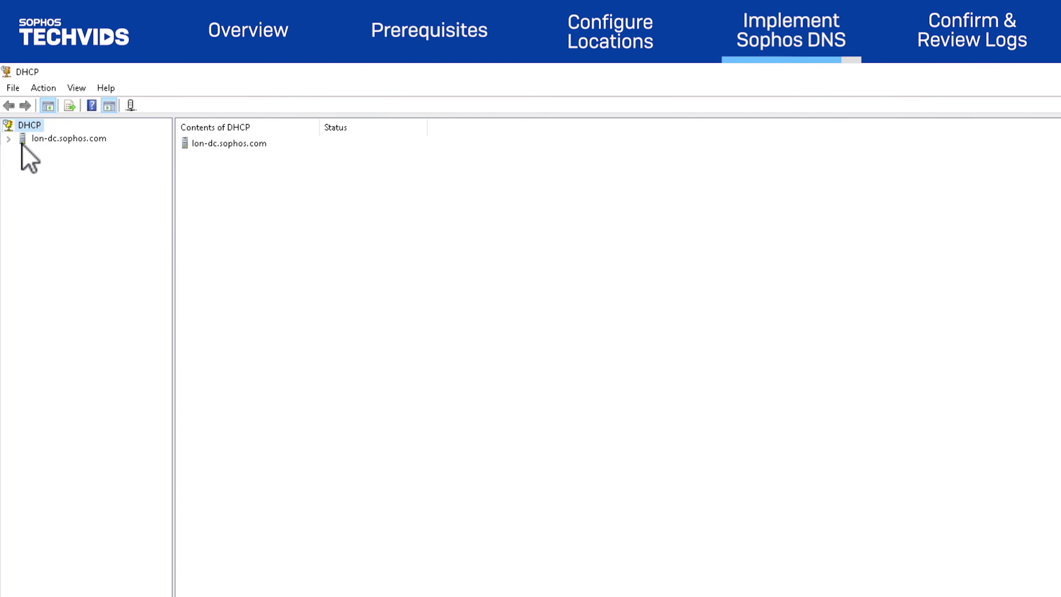
{"action": "double_click", "coordinate": [86, 164]}
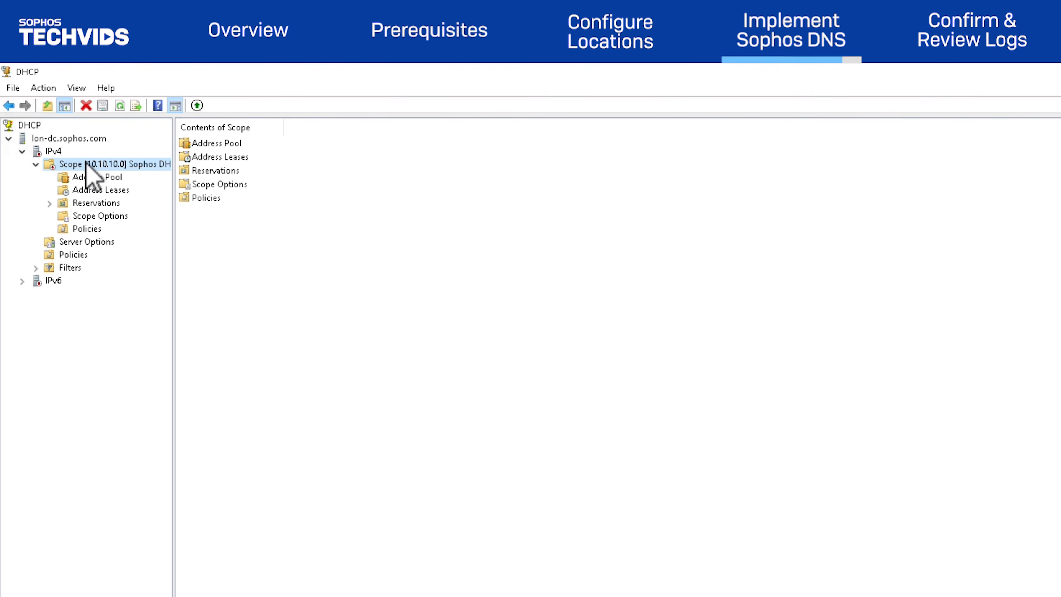
{"action": "left_click", "coordinate": [88, 244]}
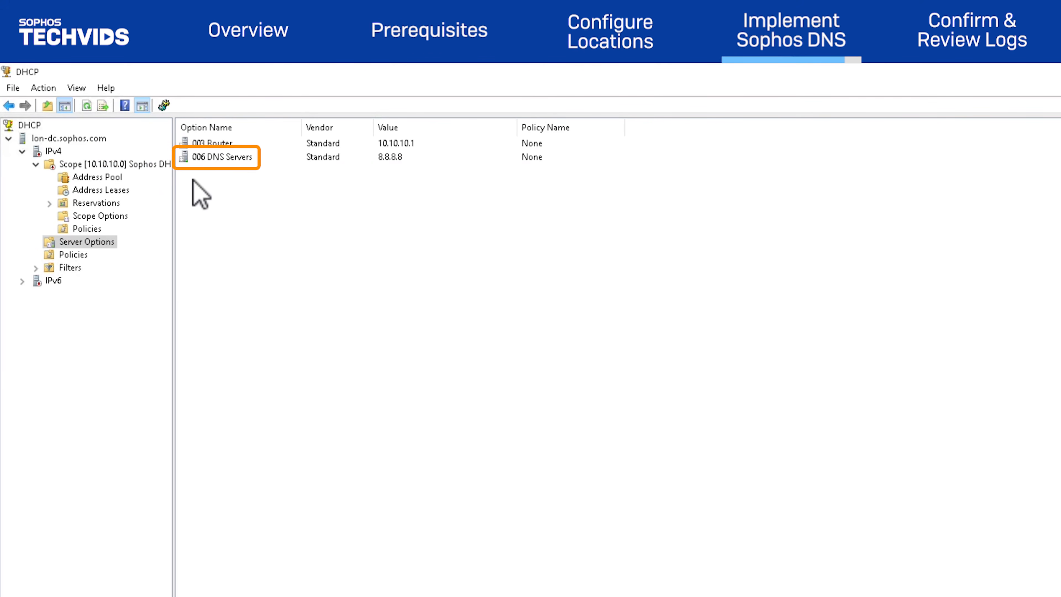
{"action": "double_click", "coordinate": [232, 158]}
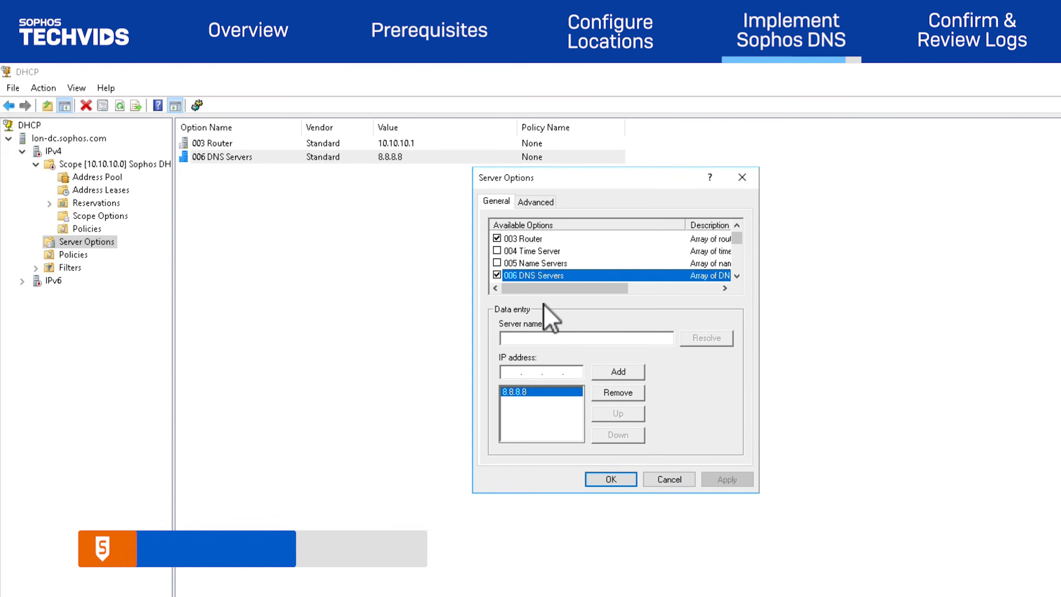
{"action": "left_click", "coordinate": [618, 393]}
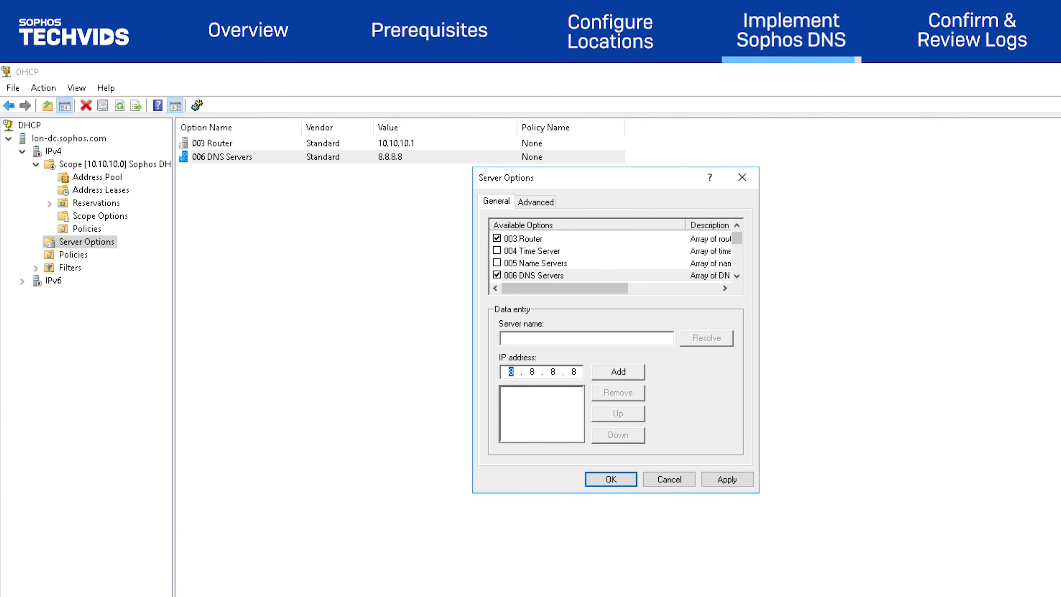
Add 193.84.4.4 and 193.84.5.5 to the DHCP DNS Servers option, accepting both addresses, and save the server options.
{"action": "type", "text": "193.84.4.4"}
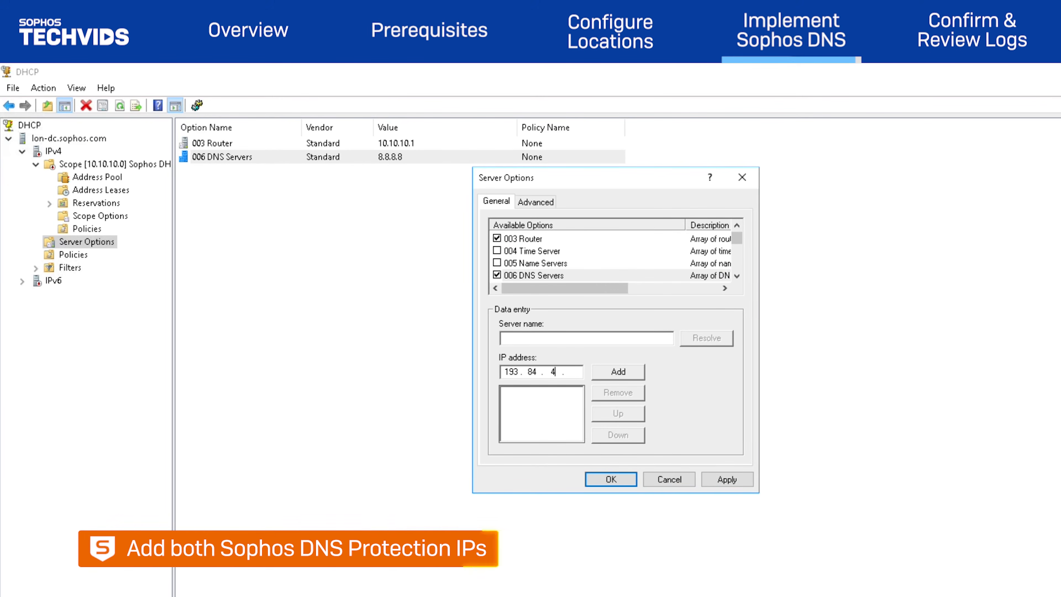
{"action": "left_click", "coordinate": [614, 372]}
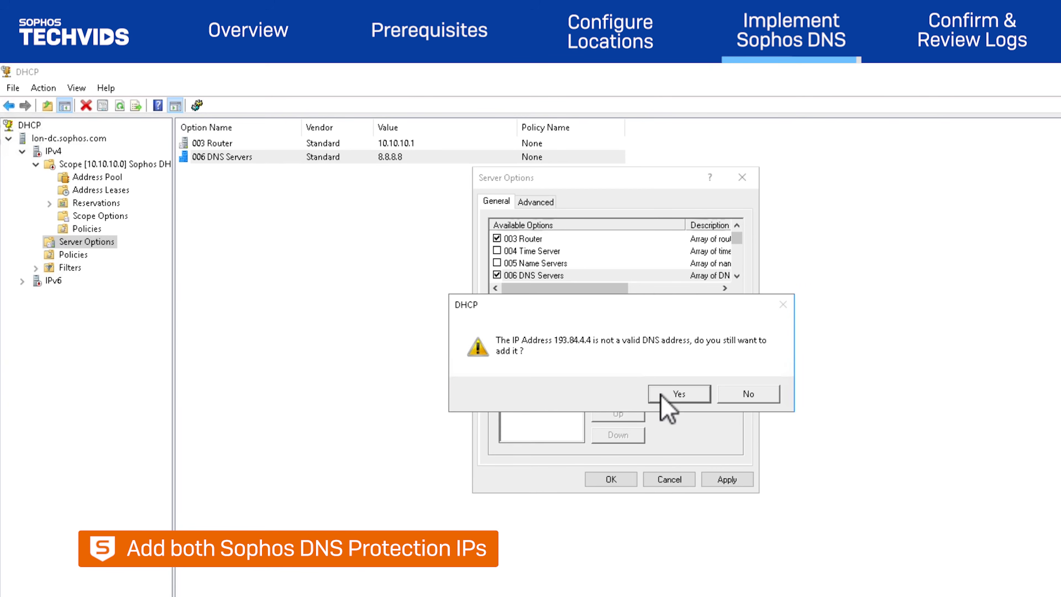
{"action": "left_click", "coordinate": [664, 397]}
{"action": "type", "text": "193.84.5.5"}
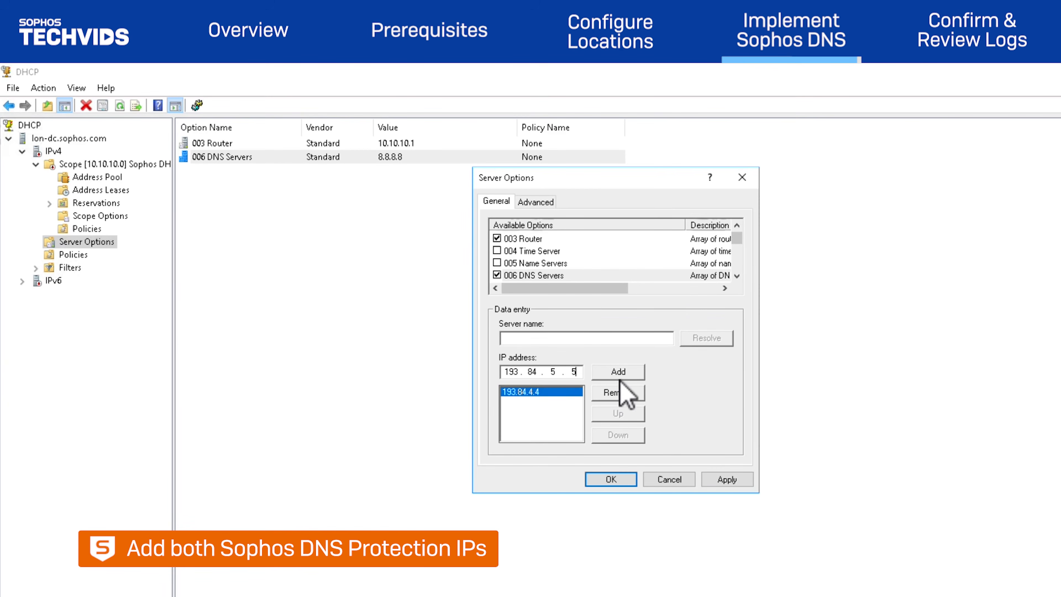
{"action": "left_click", "coordinate": [628, 376]}
{"action": "left_click", "coordinate": [692, 395]}
{"action": "left_click", "coordinate": [750, 481]}
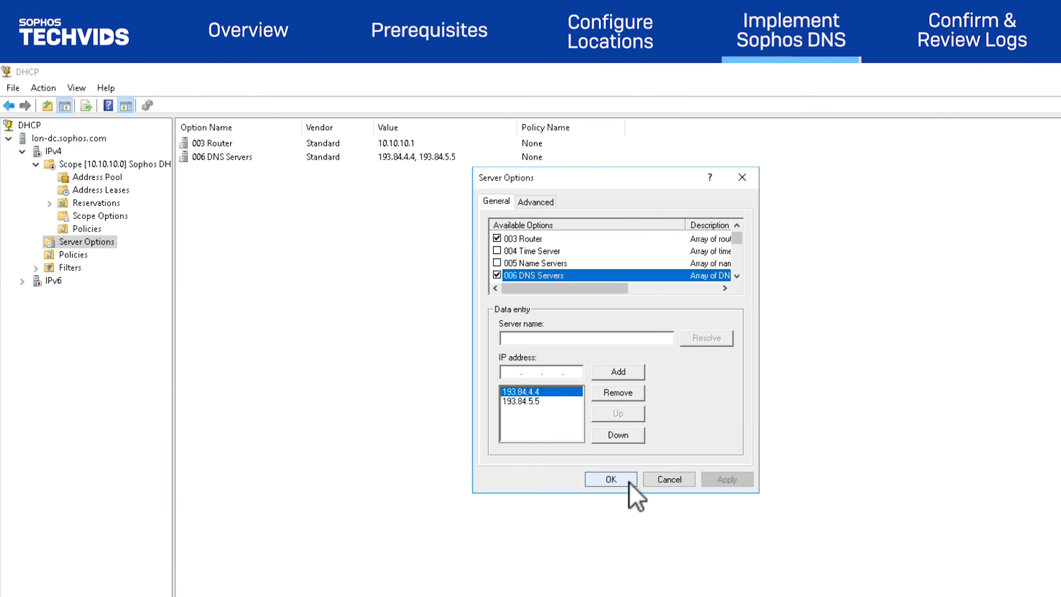
{"action": "left_click", "coordinate": [627, 481]}
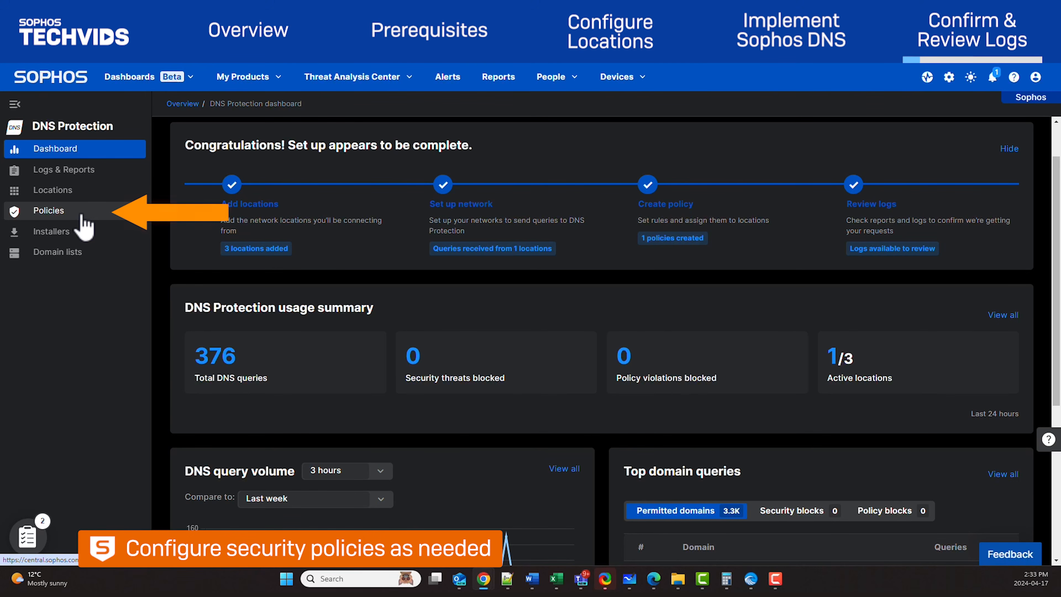
In Sophos Central, add a DNS Protection policy named New Policy and assign Location Here to it.
{"action": "left_click", "coordinate": [82, 214]}
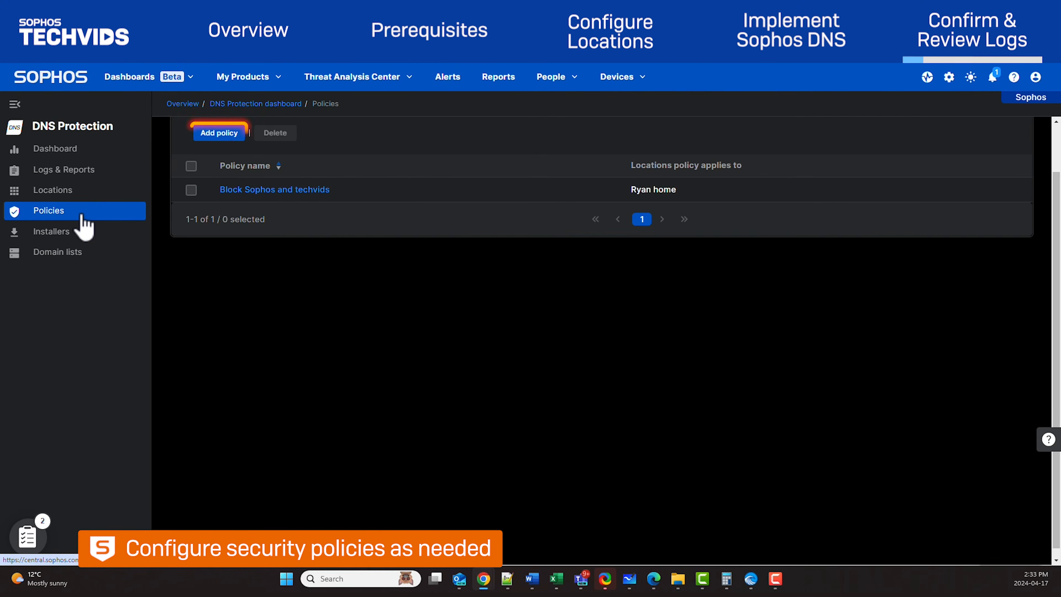
{"action": "left_click", "coordinate": [218, 132]}
{"action": "left_click", "coordinate": [247, 151]}
{"action": "type", "text": "New Policy"}
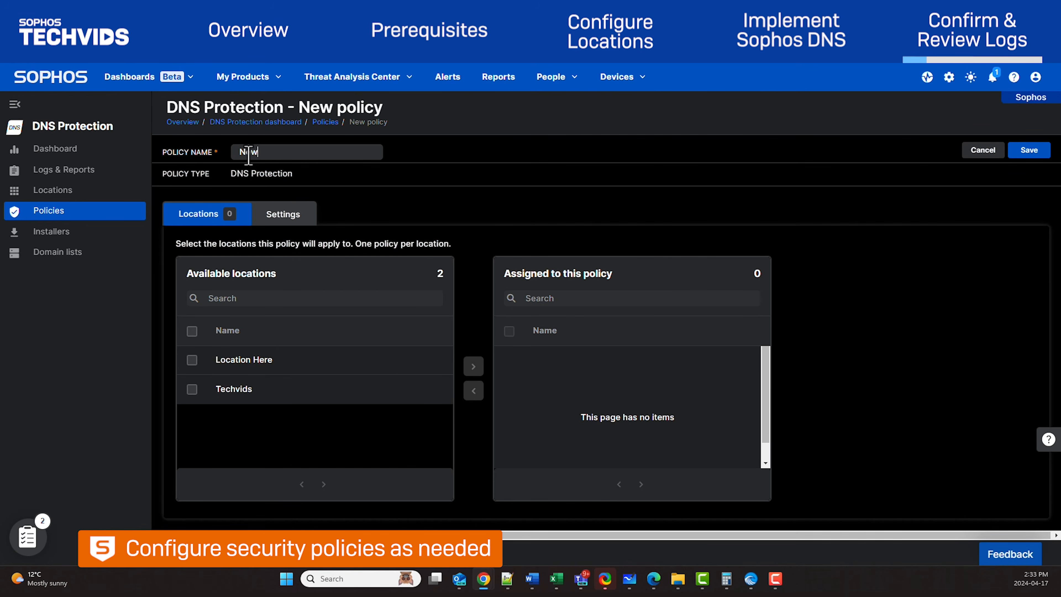
{"action": "left_click", "coordinate": [191, 359]}
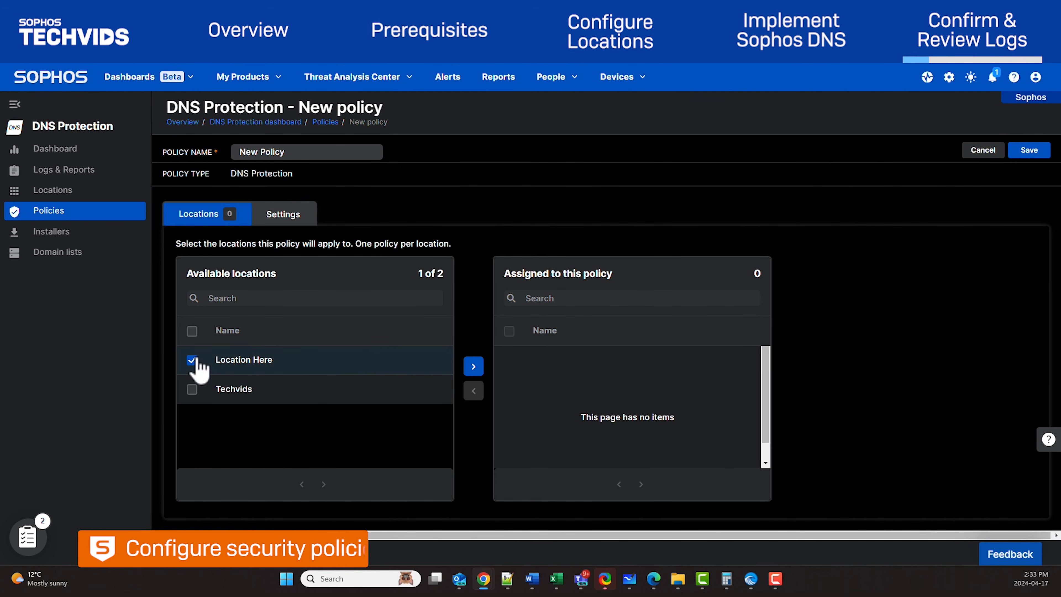
{"action": "left_click", "coordinate": [474, 366]}
Set the new policy's web category filtering to Business only and save the policy.
{"action": "left_click", "coordinate": [289, 214]}
{"action": "left_click", "coordinate": [262, 286]}
{"action": "left_click", "coordinate": [208, 366]}
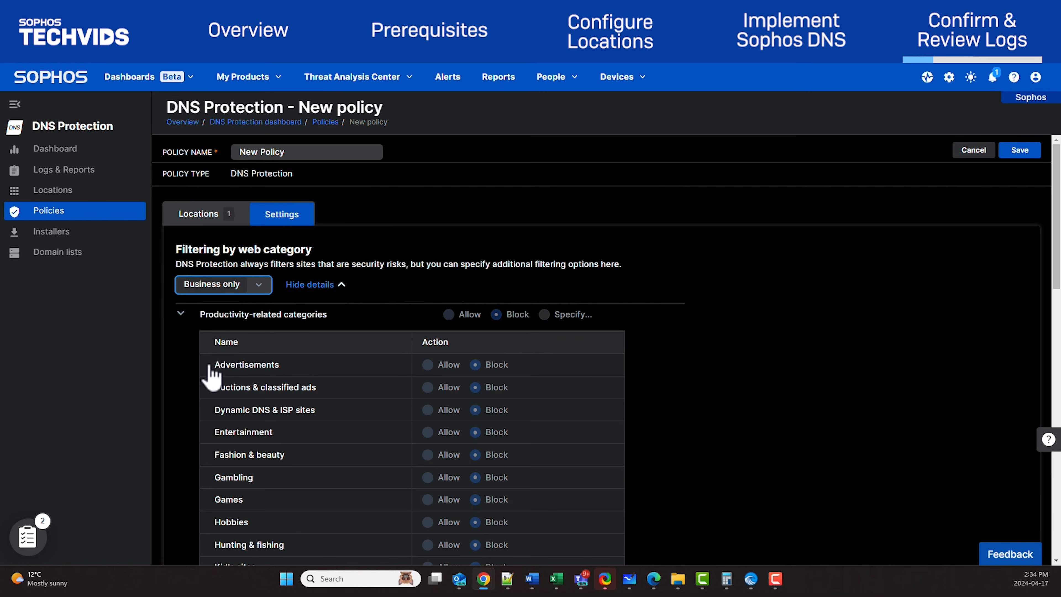
{"action": "left_click", "coordinate": [1018, 150]}
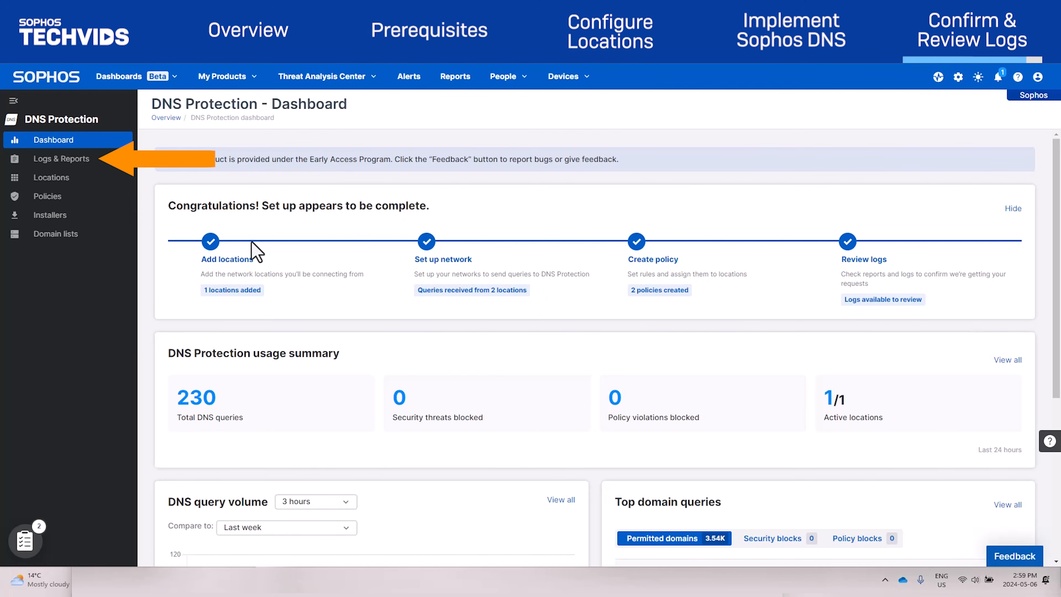
Generate a DNS usage report for the last 7 days, filtered to the home location.
{"action": "left_click", "coordinate": [52, 161]}
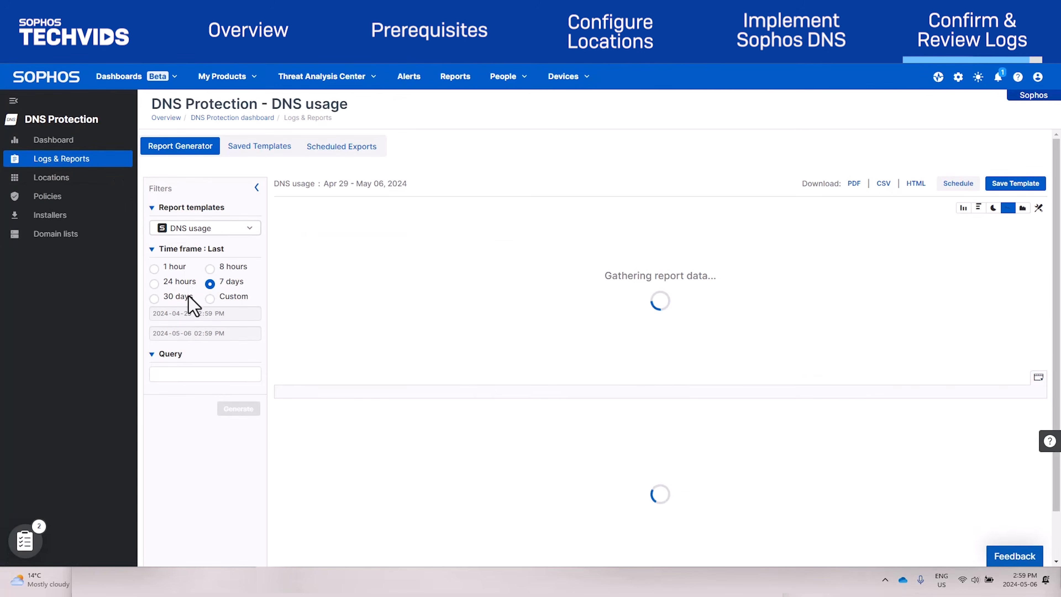
{"action": "left_click", "coordinate": [181, 374]}
{"action": "scroll", "coordinate": [189, 397], "scroll_direction": "down", "scroll_amount": 3}
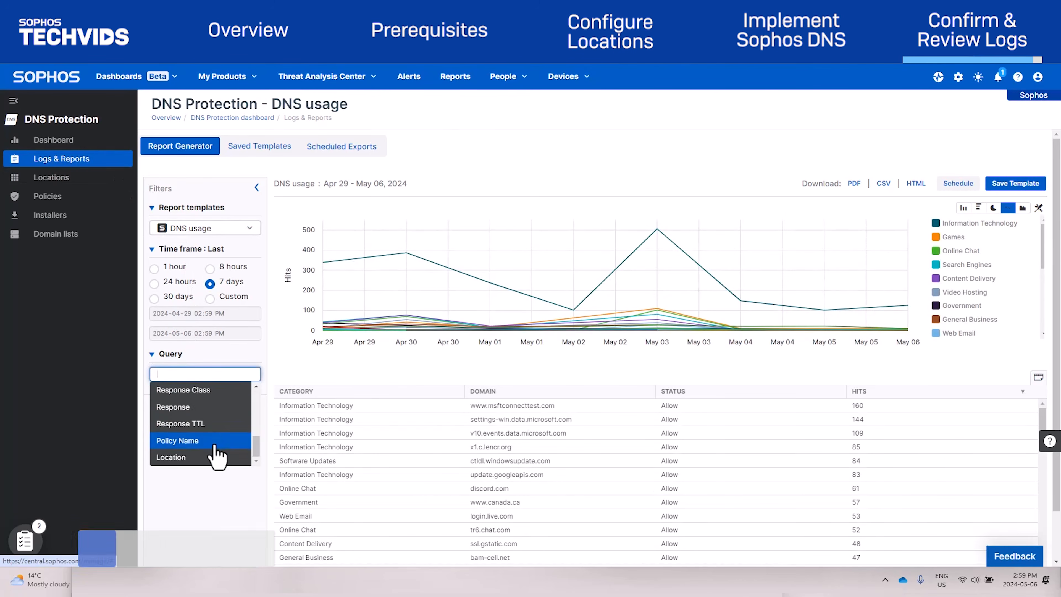
{"action": "left_click", "coordinate": [217, 455]}
{"action": "scroll", "coordinate": [217, 416], "scroll_direction": "down", "scroll_amount": 1}
{"action": "type", "text": "Ryan home"}
{"action": "key", "text": "Return"}
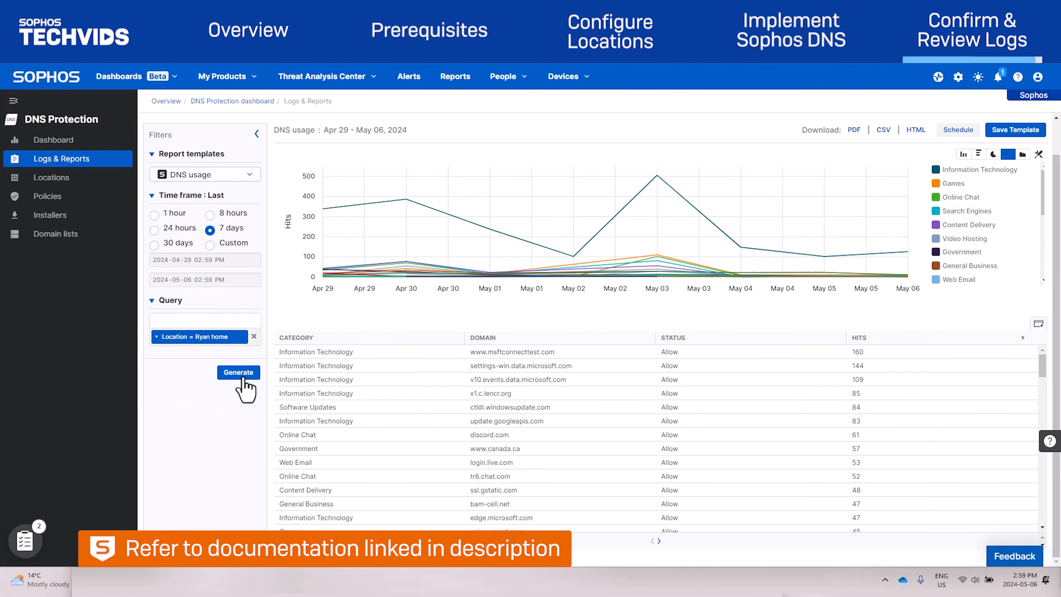
{"action": "left_click", "coordinate": [240, 374]}
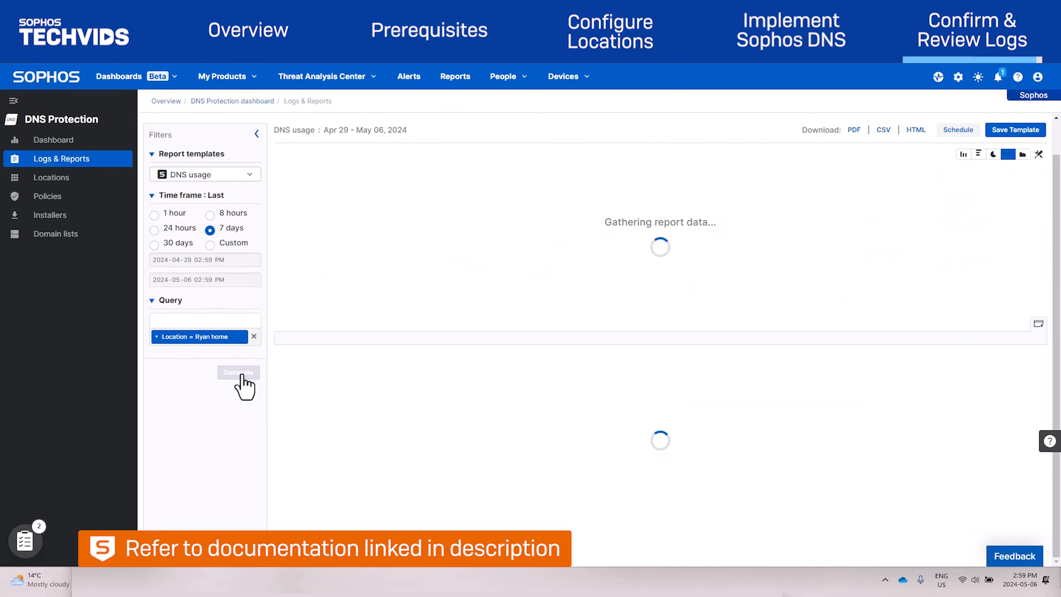